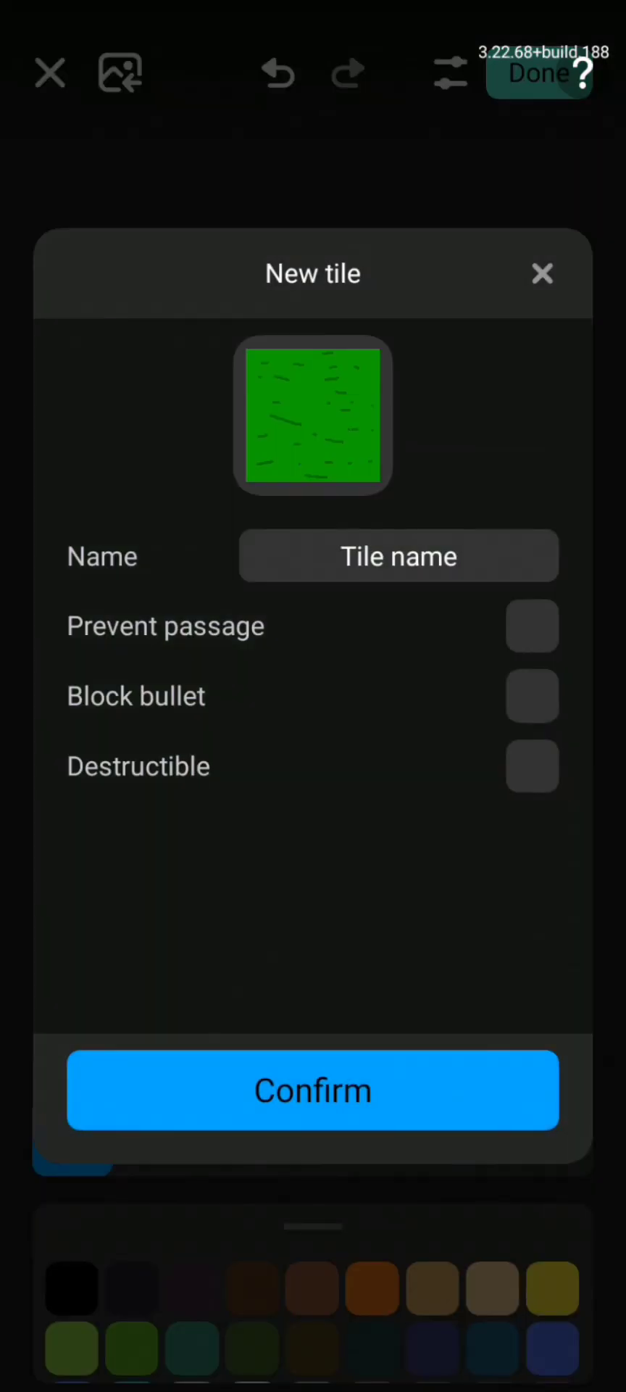
Name the grass tile 'Gras' and save it
click(399, 556)
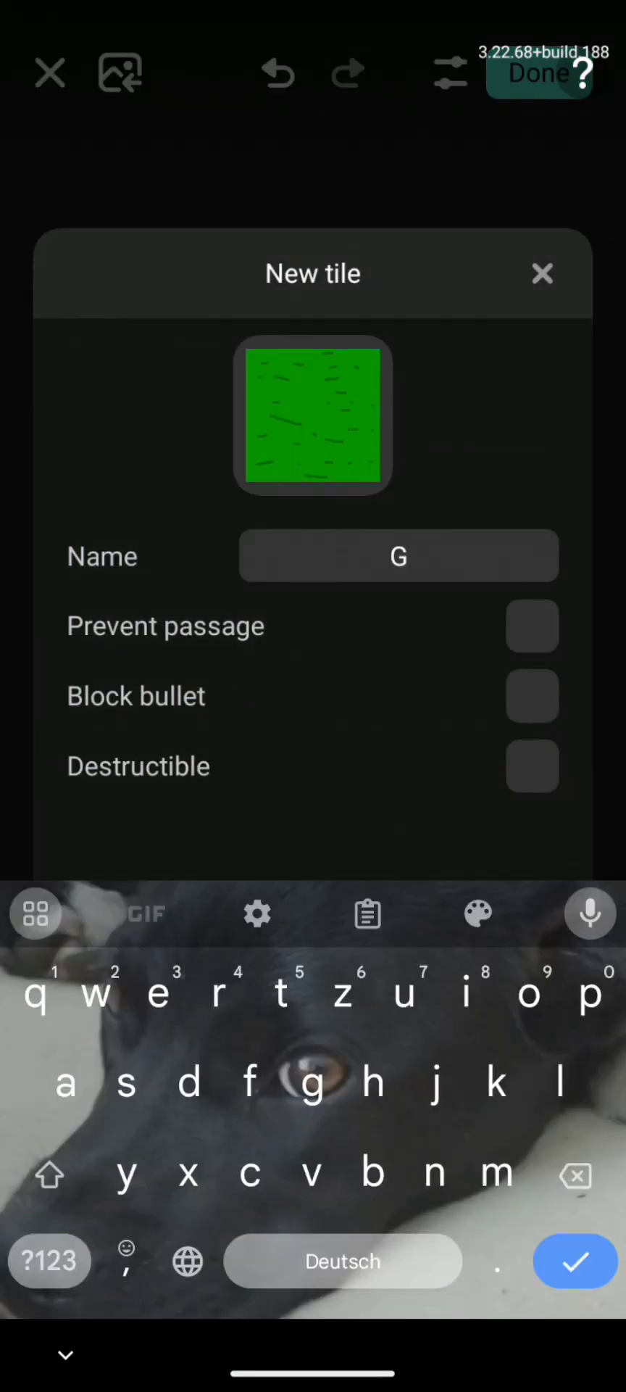
text(ras)
key(Return)
click(310, 1087)
Draw a new brown-olive tile with darker rectangle patches and start naming it
click(62, 1035)
click(472, 1136)
click(350, 607)
click(233, 1136)
click(319, 601)
click(473, 1136)
click(234, 1135)
click(314, 1136)
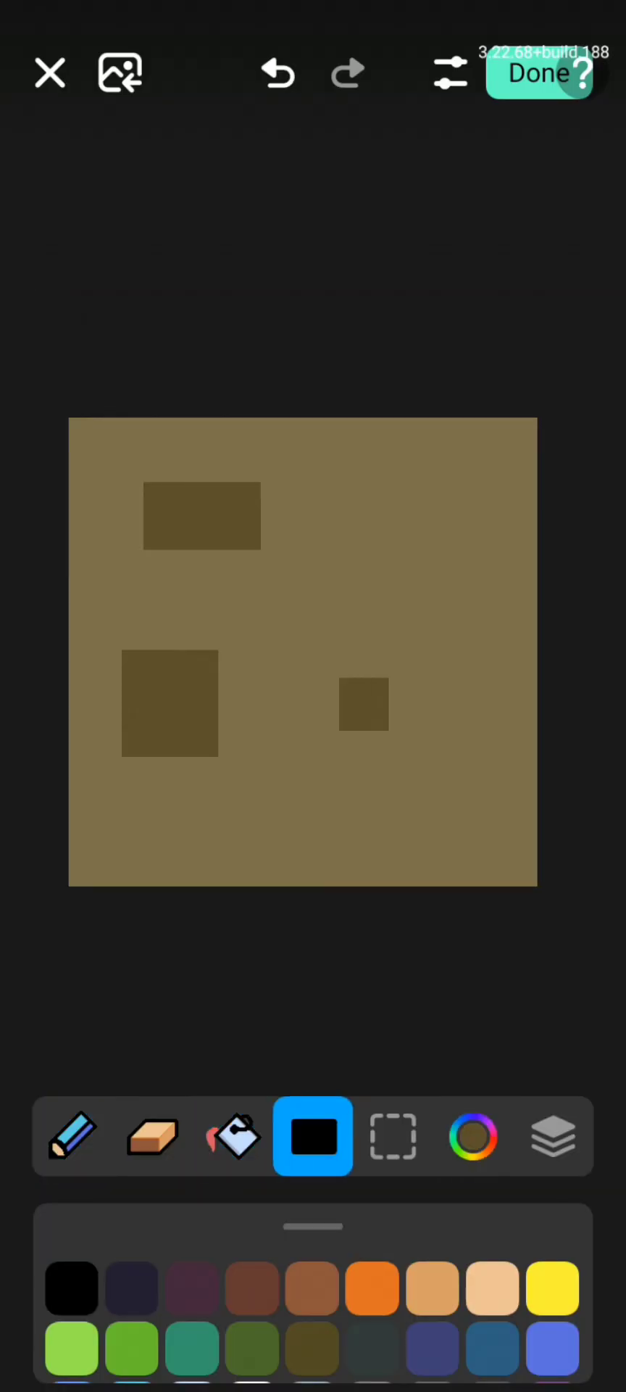
click(540, 72)
click(399, 556)
Name the brown tile 'Pat' and paint a brown path strip on the map
text(Pat)
key(Return)
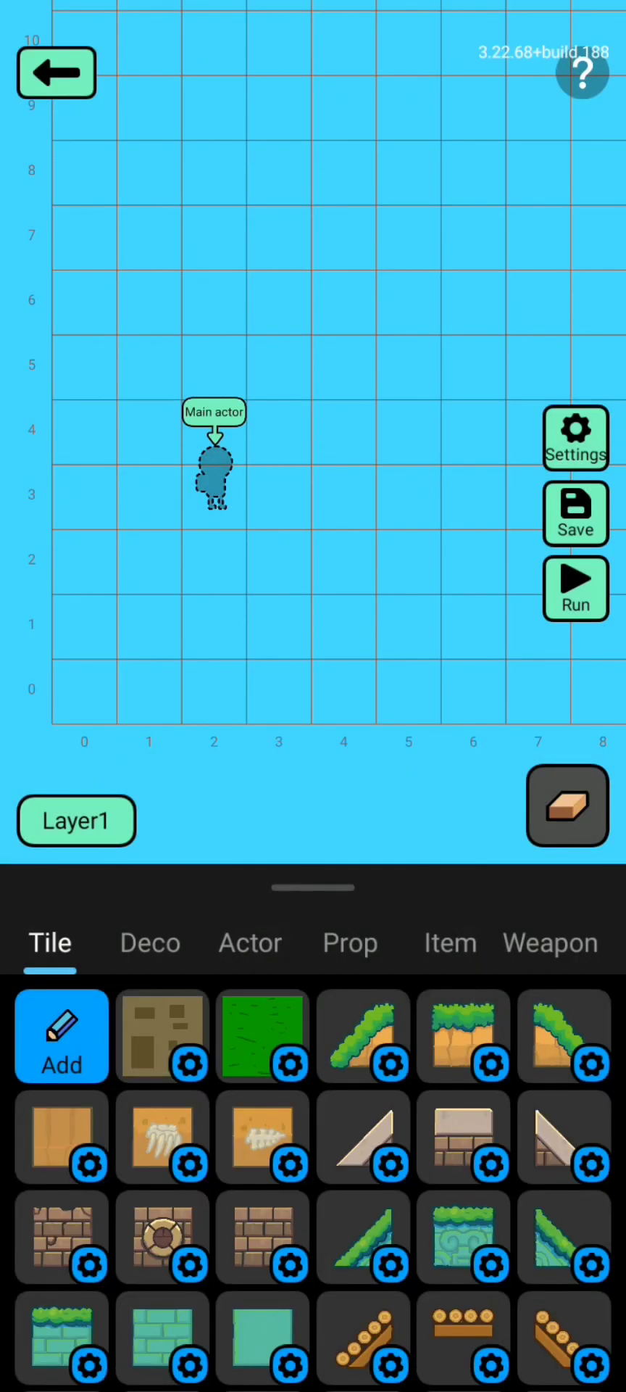
drag(330, 532, 388, 685)
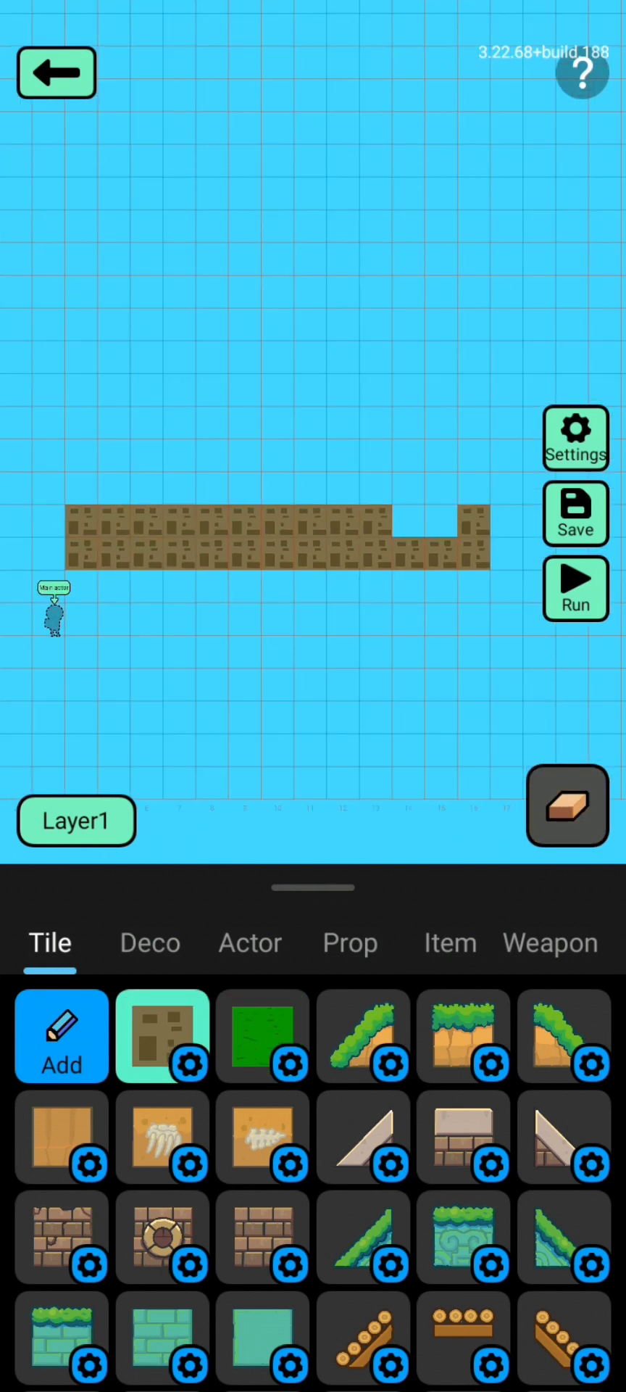
Paint grass into the empty gaps around the path
click(263, 1035)
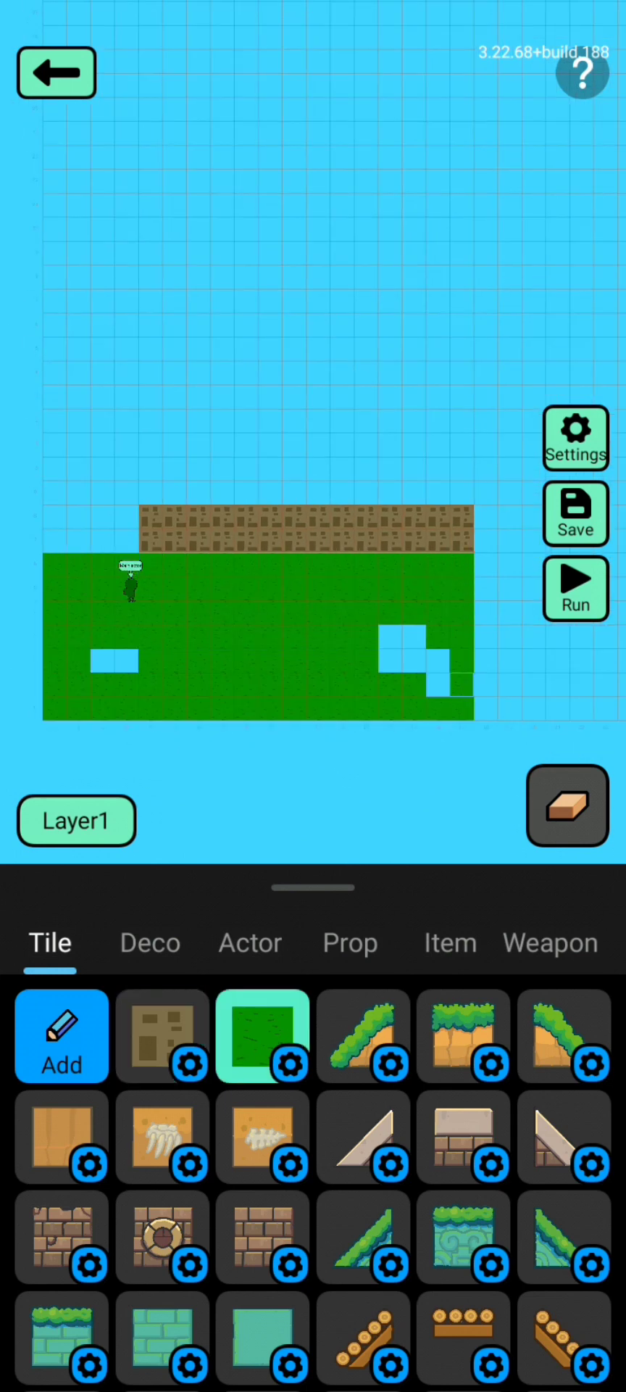
drag(102, 660, 174, 660)
drag(290, 363, 152, 397)
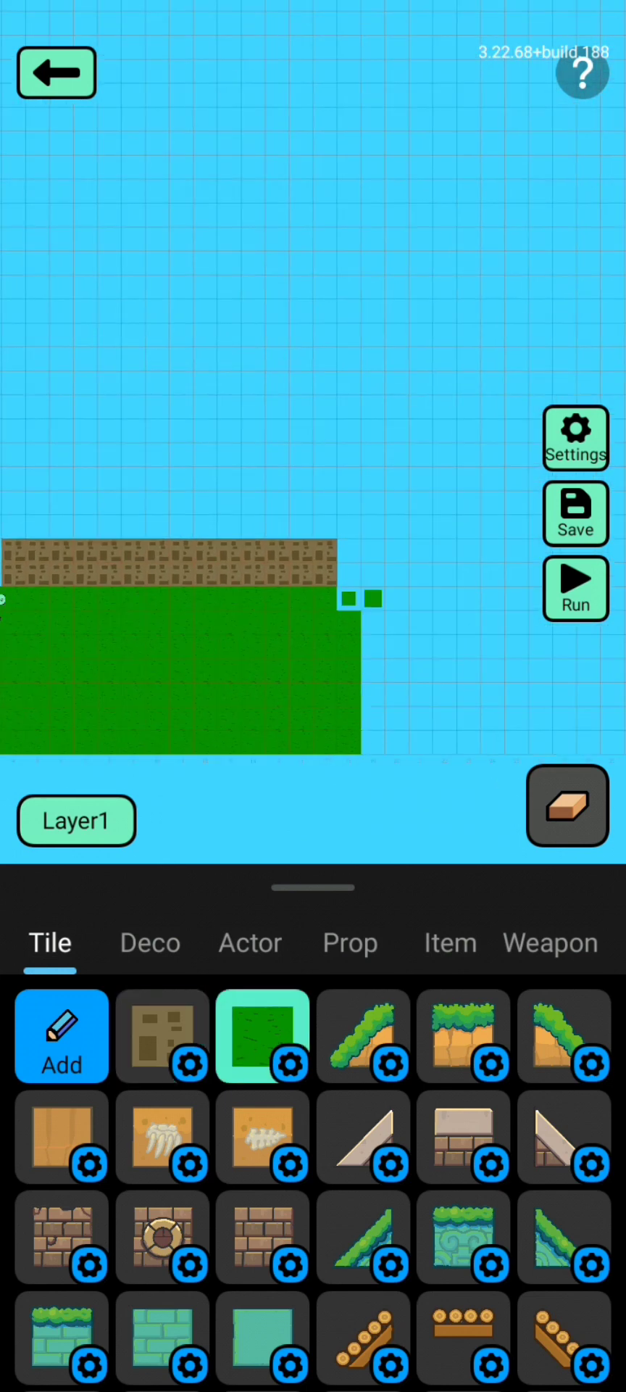
drag(114, 590, 63, 616)
drag(290, 362, 255, 400)
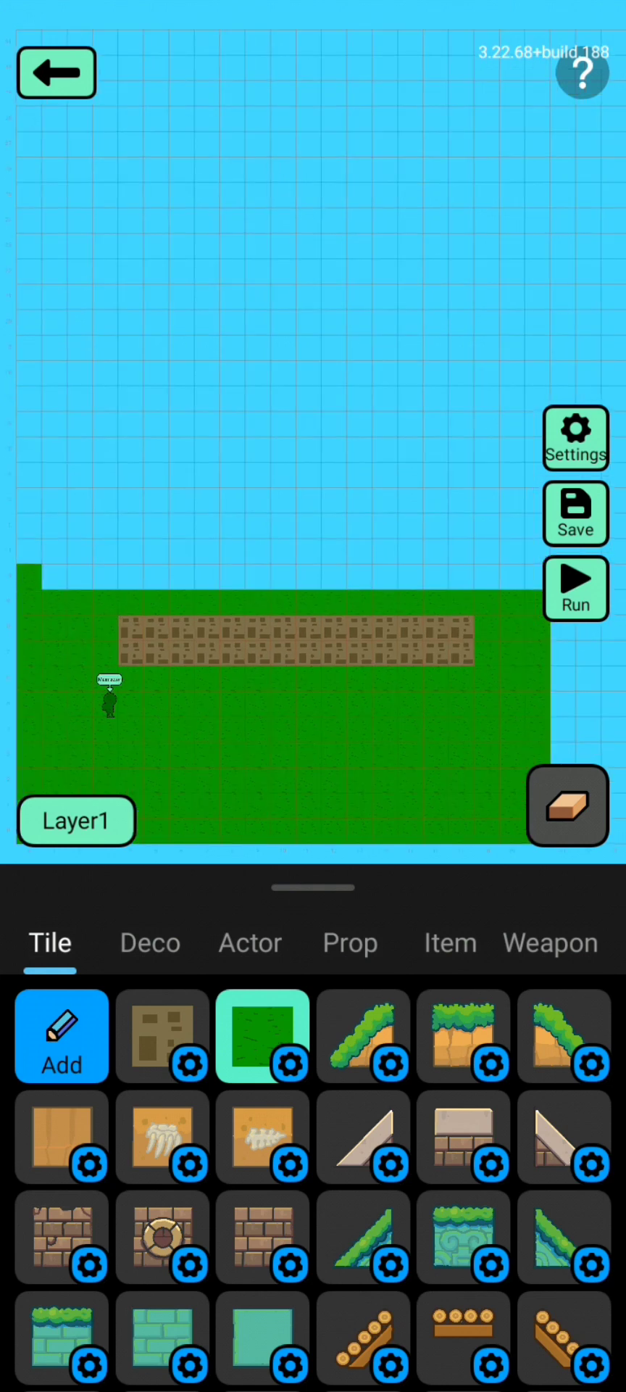
drag(536, 564, 55, 525)
drag(131, 572, 380, 573)
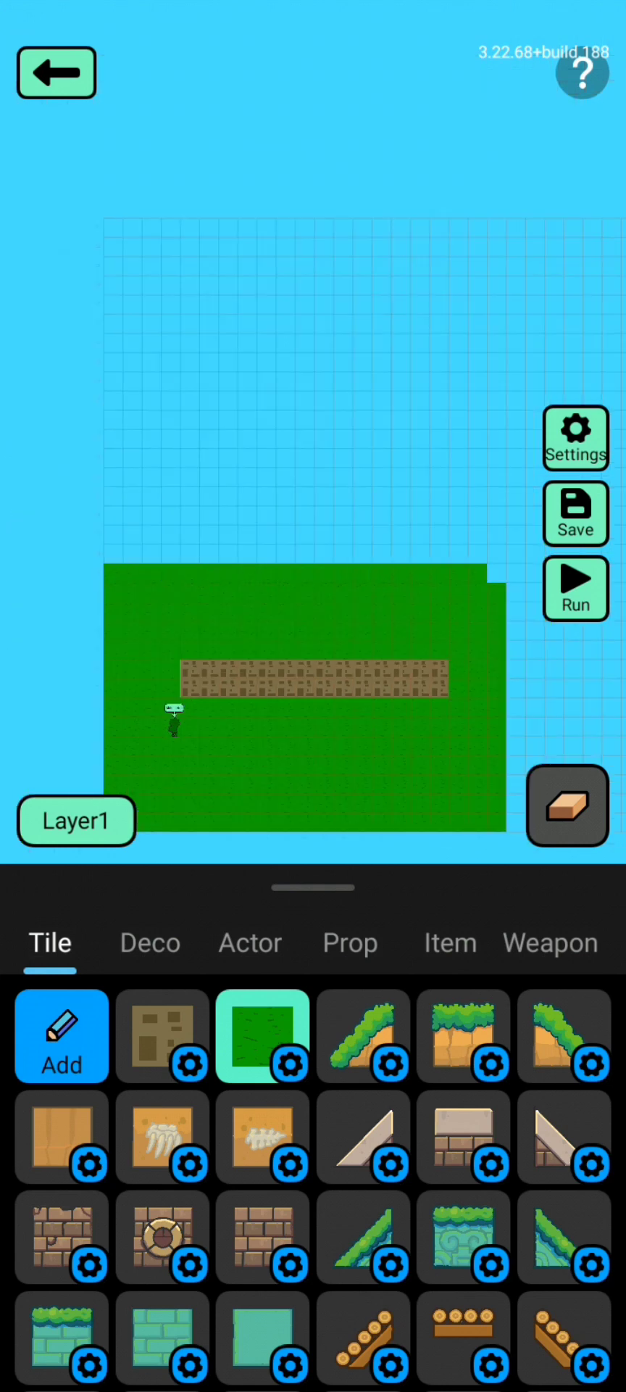
Fill the top row with grass and save the map
click(289, 1063)
click(313, 363)
drag(494, 569, 42, 569)
scroll(278, 638, up, 5)
click(576, 511)
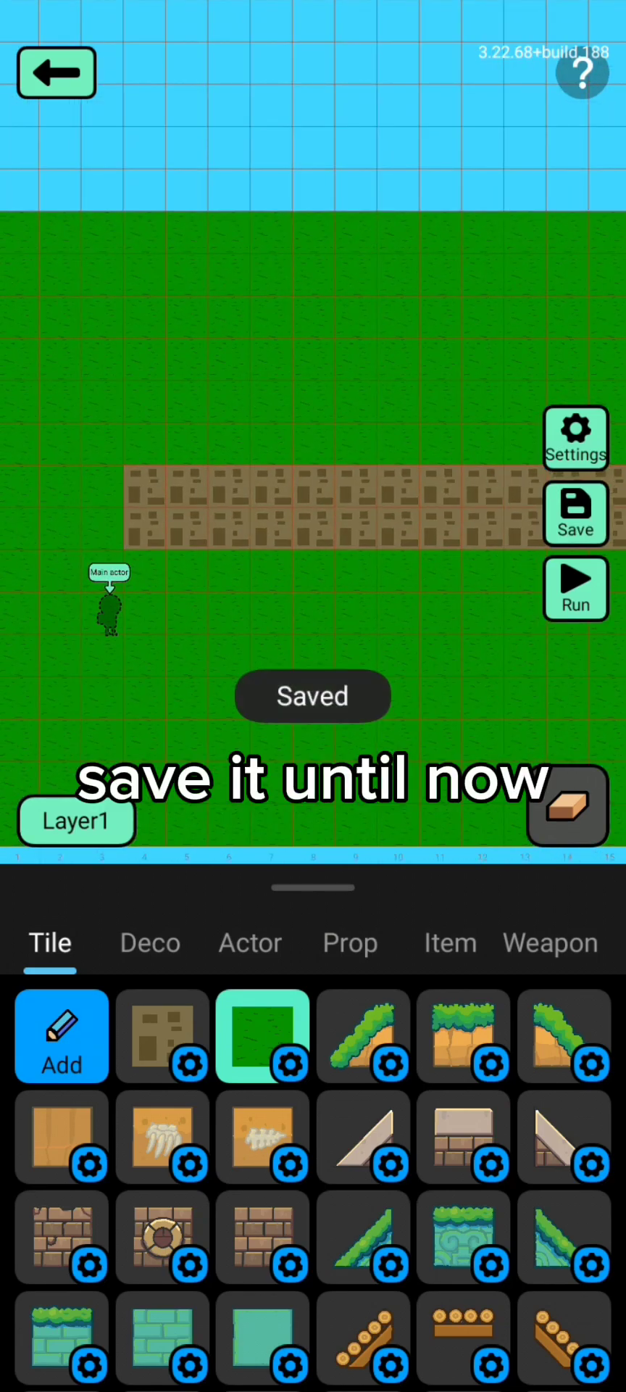
Start a hand-drawn decoration and draw a black-filled door shape
click(150, 942)
click(61, 1036)
click(313, 983)
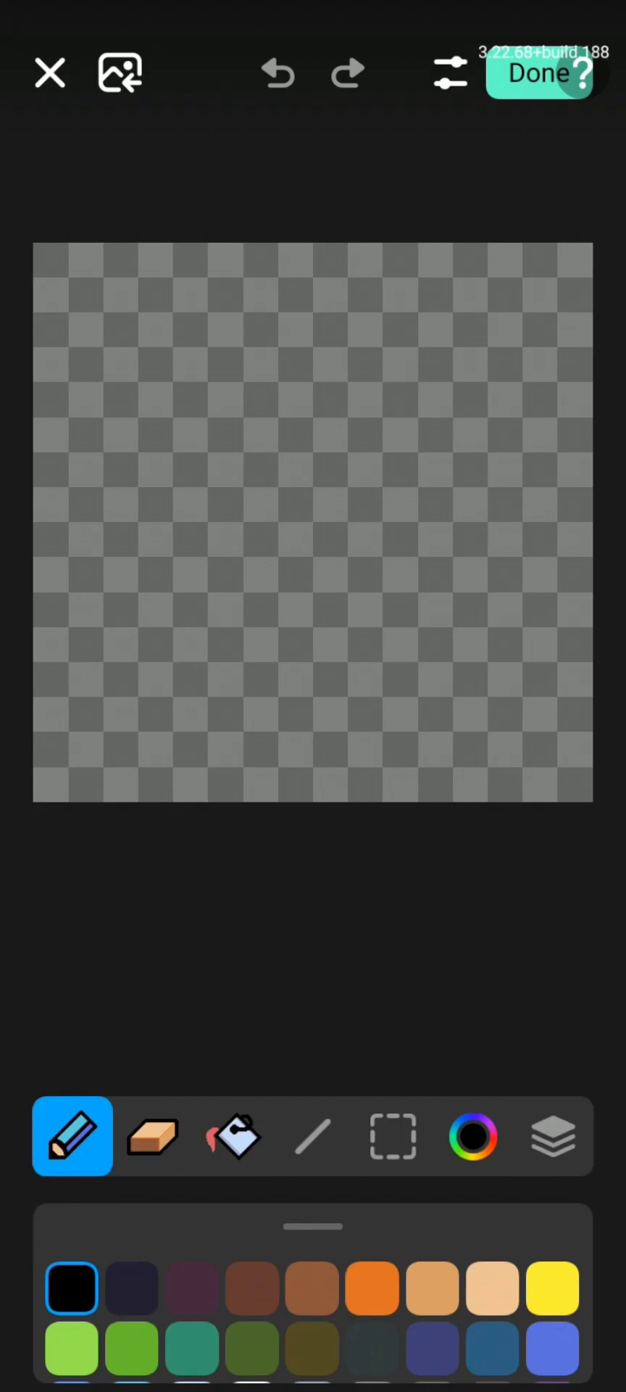
click(472, 1136)
click(71, 1136)
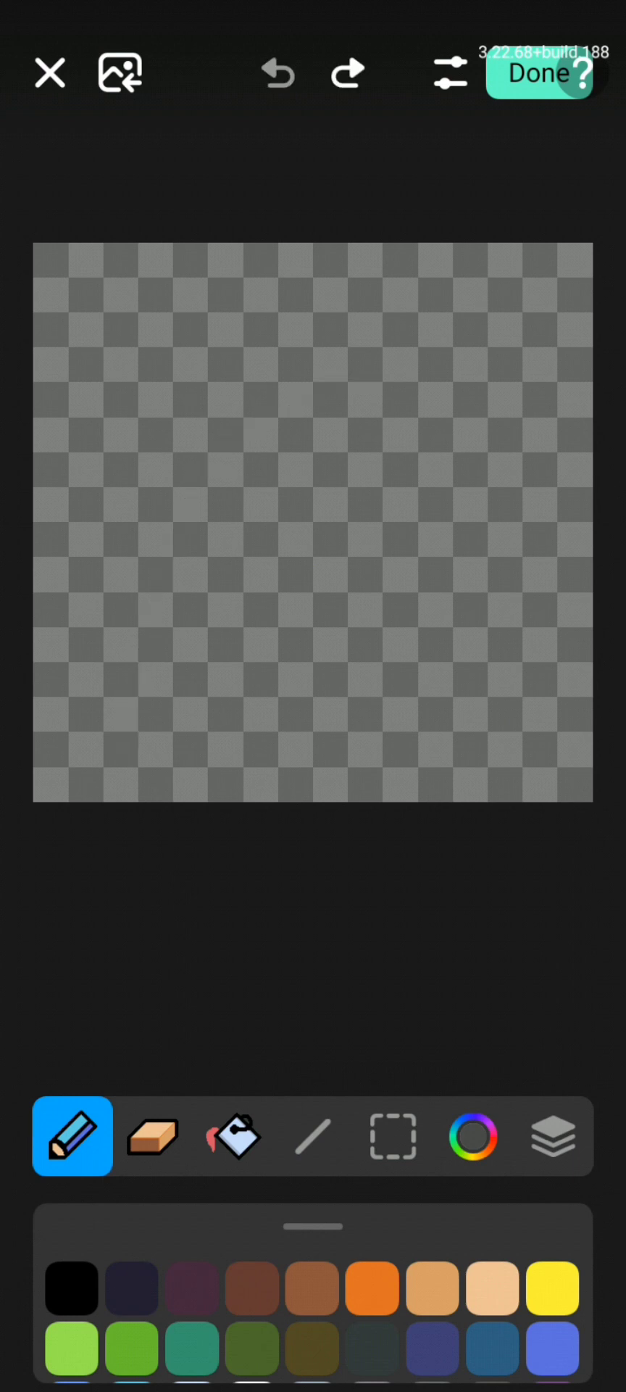
click(472, 1136)
drag(330, 959, 246, 959)
click(72, 1136)
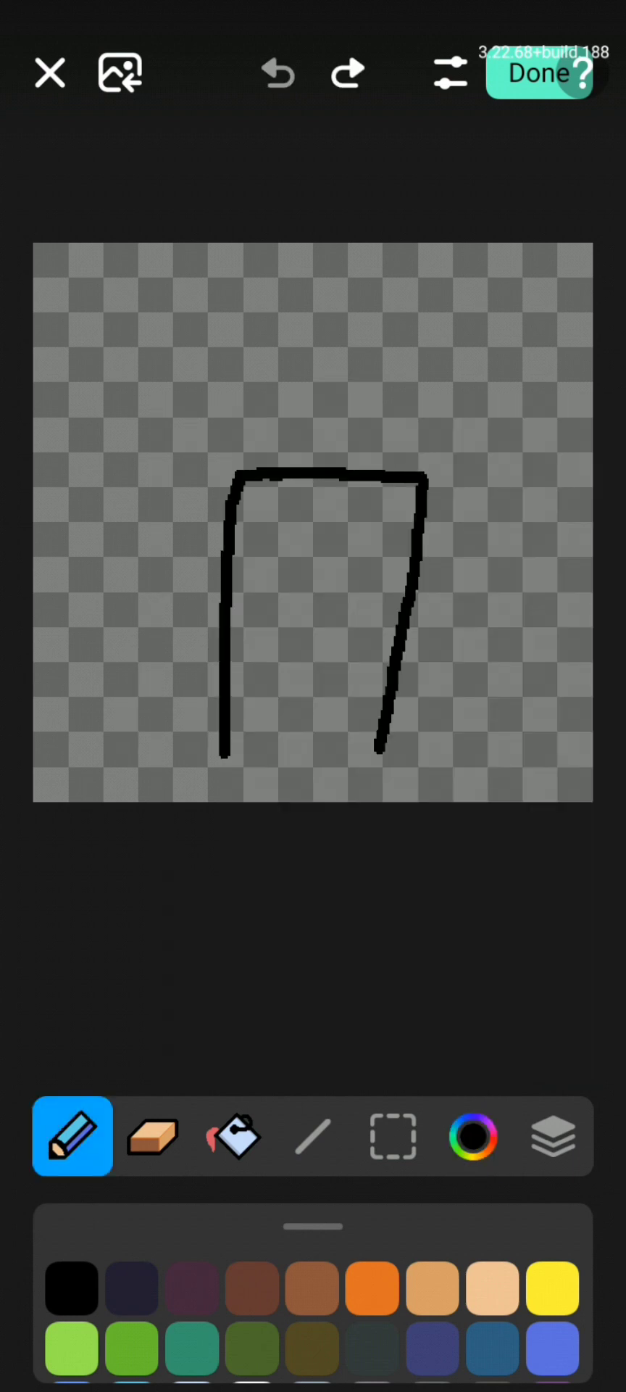
click(233, 1136)
click(319, 616)
Add a red door frame and write 'Plax' in black on the door
click(473, 1135)
click(456, 414)
click(473, 1136)
click(72, 1135)
click(313, 1136)
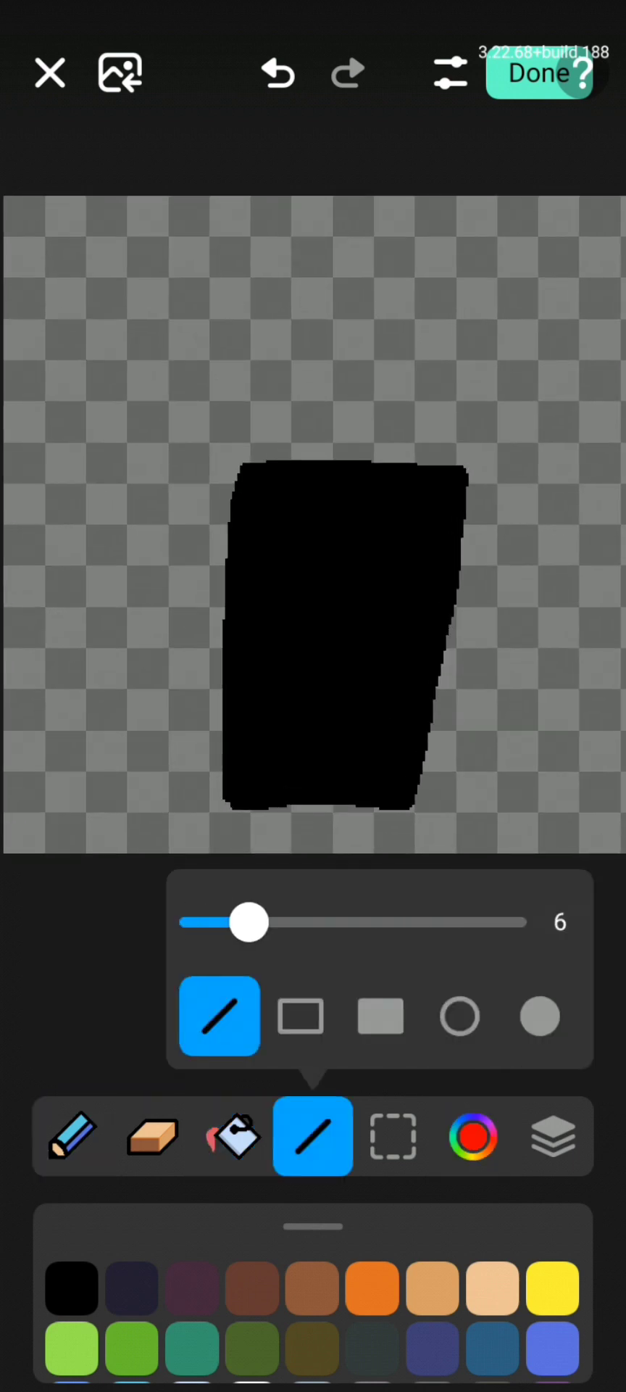
click(279, 922)
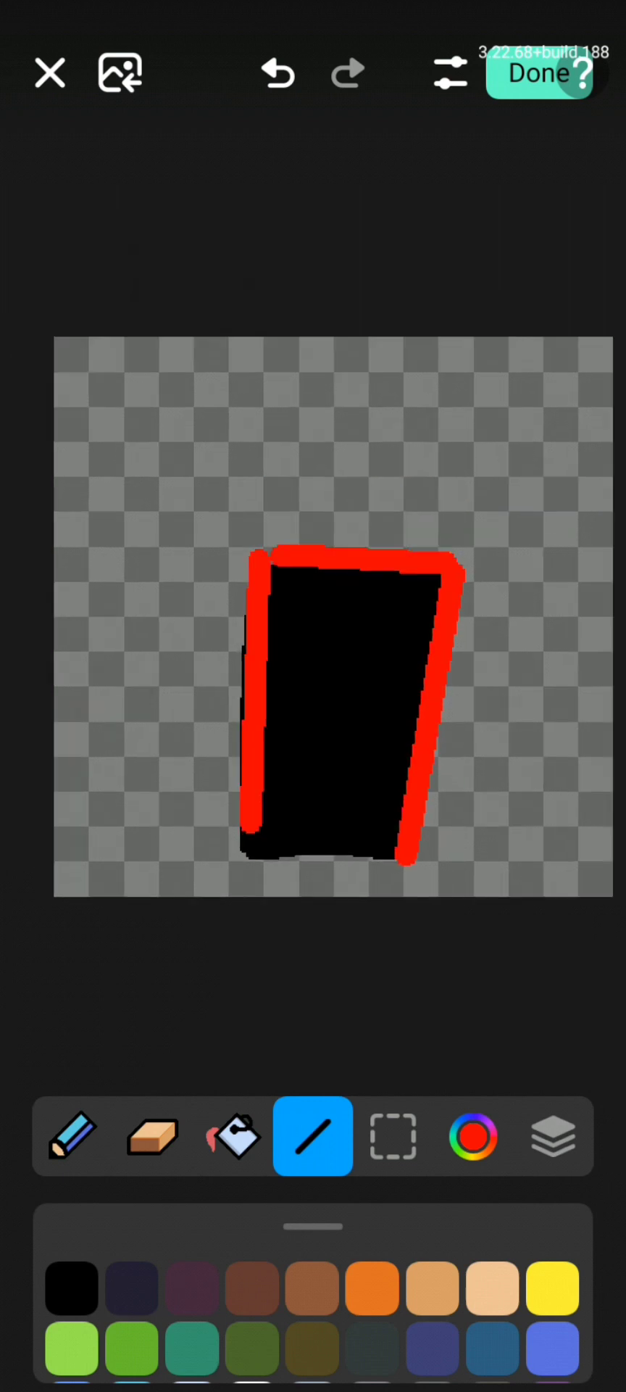
click(72, 1136)
click(473, 1136)
click(71, 1287)
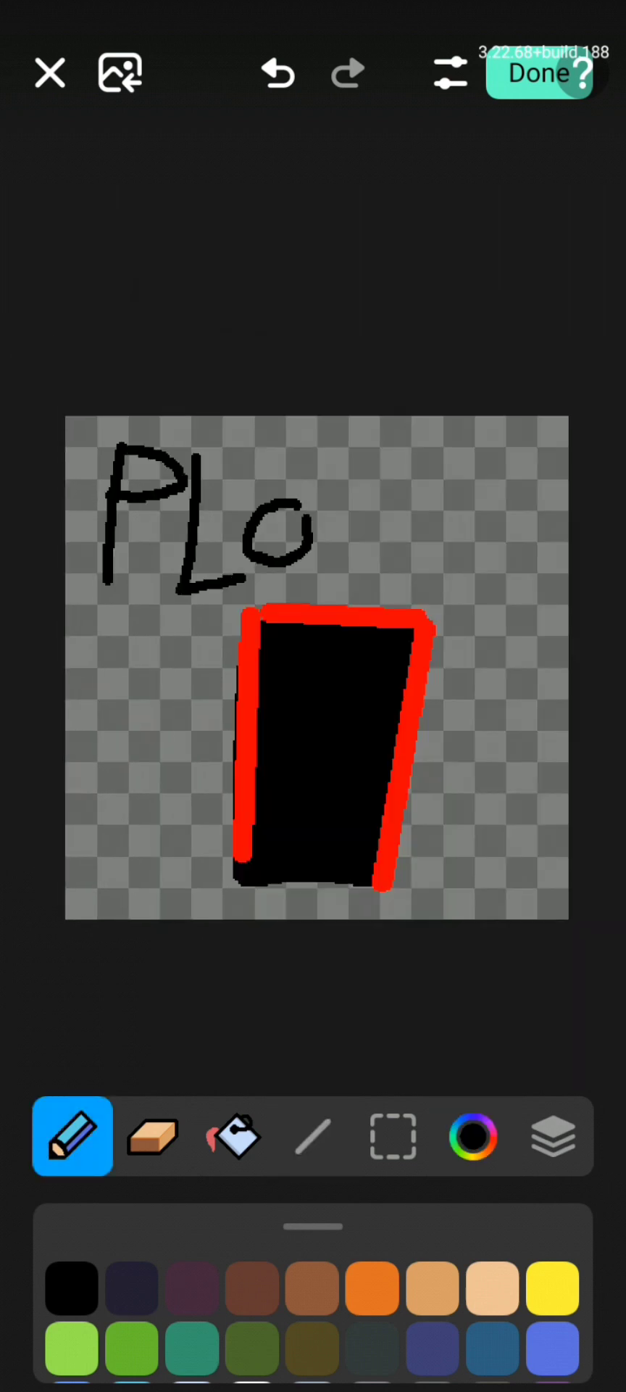
scroll(317, 668, down, 2)
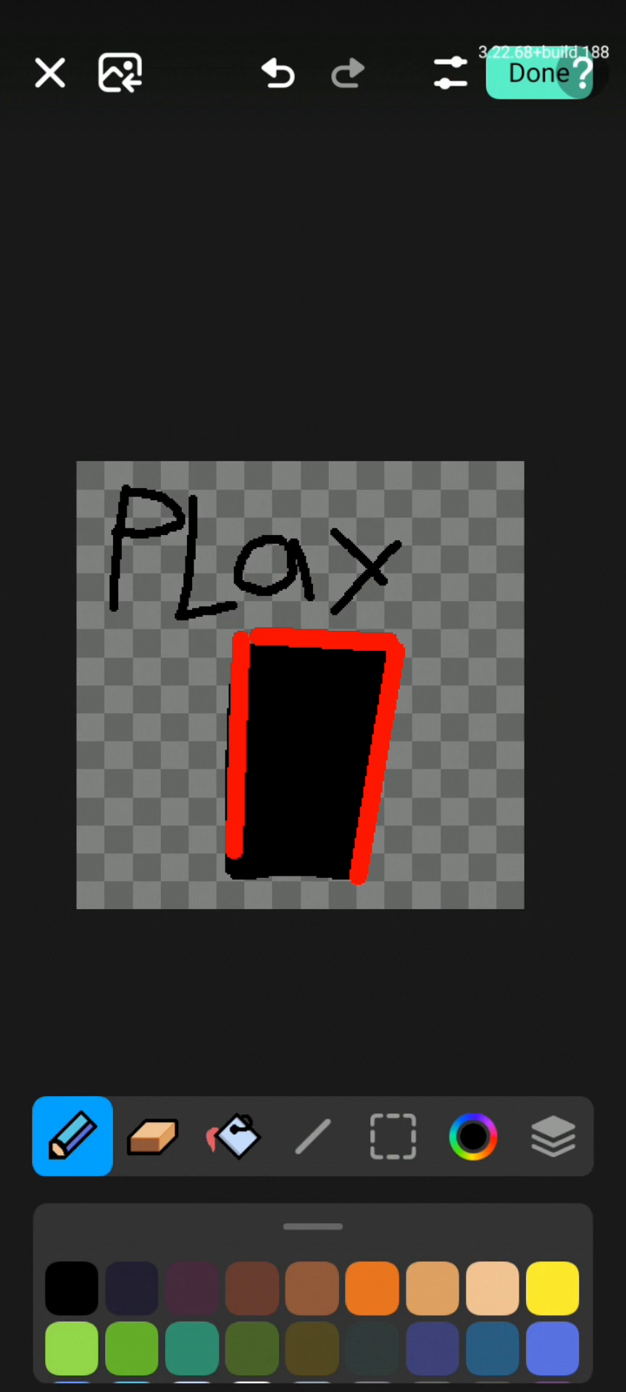
Add the Plax decoration and place it on the map at 1.875 scale
click(540, 72)
click(313, 1090)
click(162, 1036)
click(251, 615)
drag(425, 450, 485, 387)
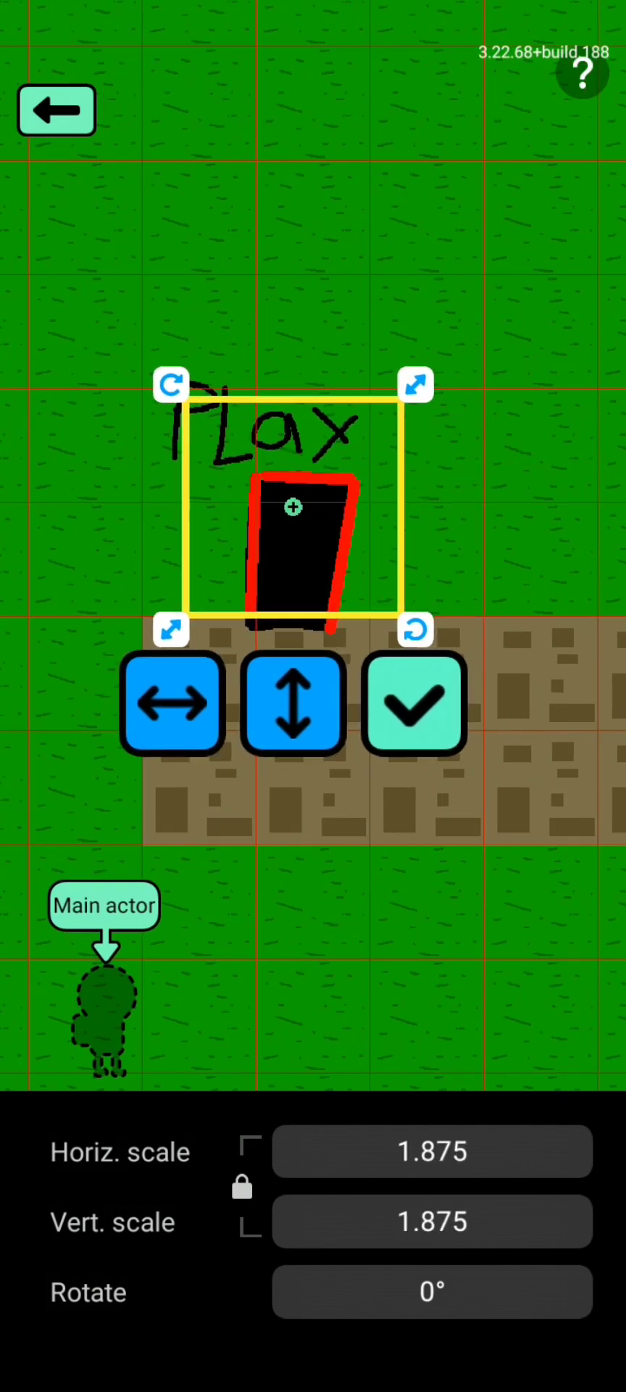
click(484, 705)
Save the map and begin creating a new map from the map list
click(406, 711)
click(57, 72)
click(519, 1347)
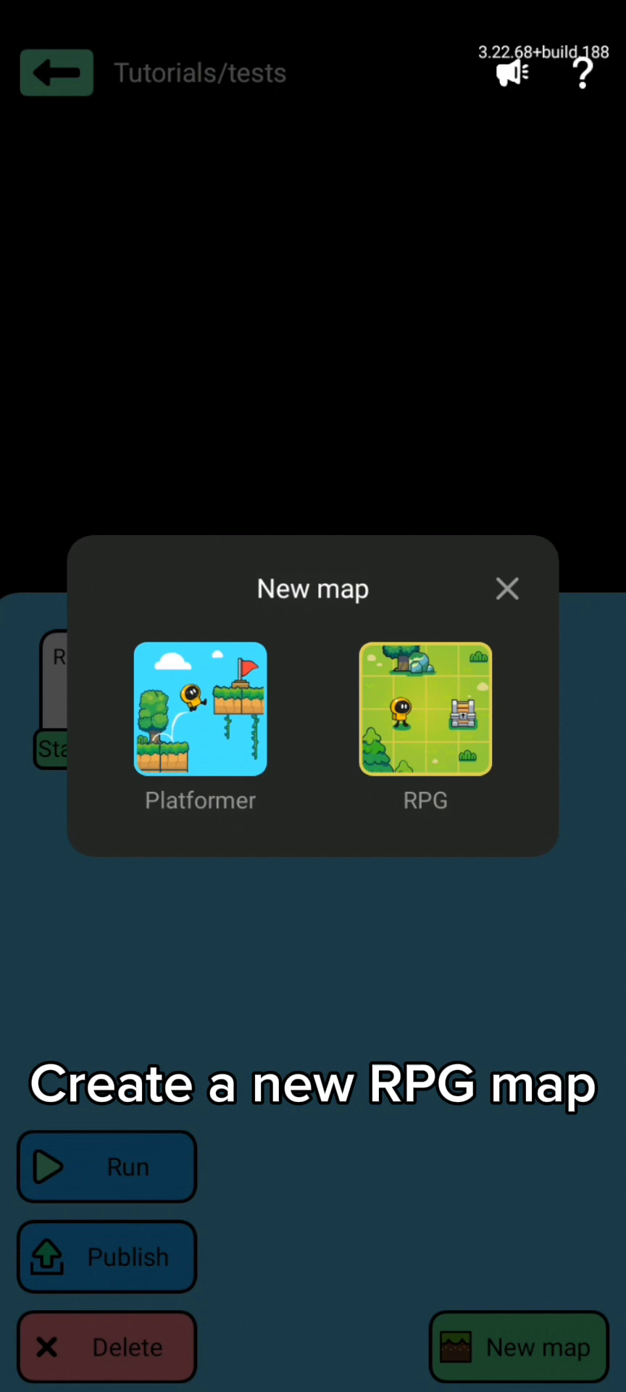
Create an RPG map named 'Level 1' with landscape orientation
click(426, 708)
click(399, 362)
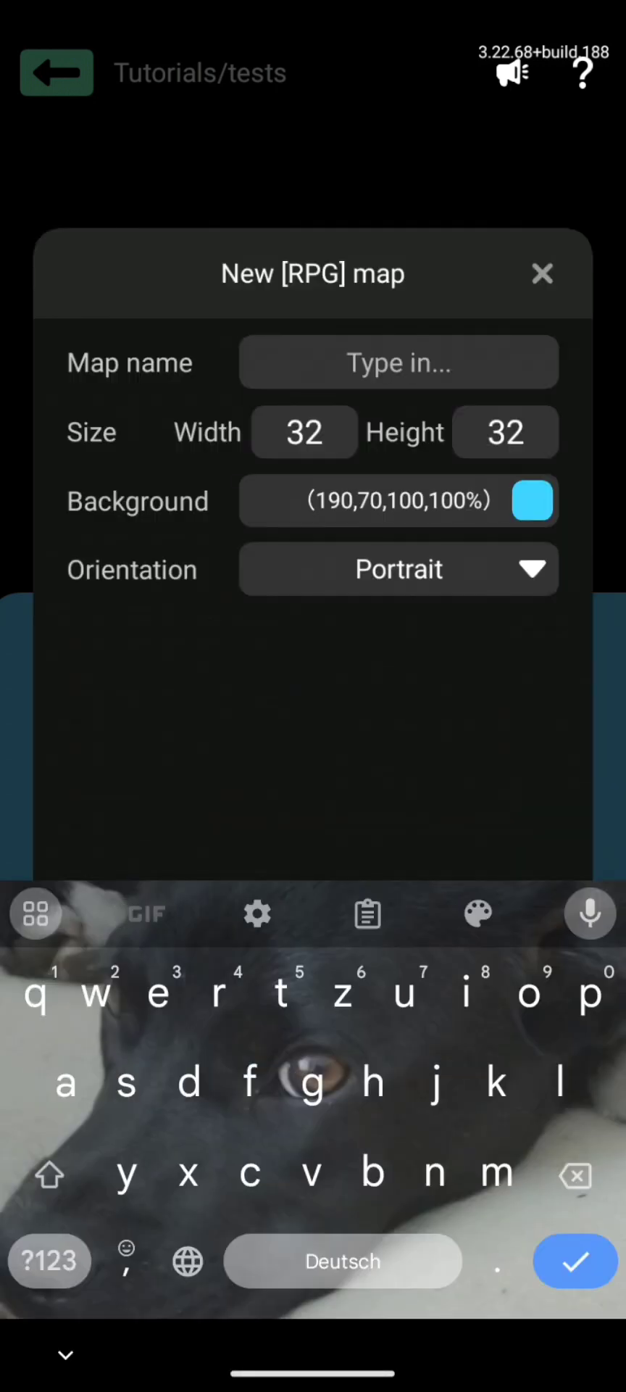
text(Level 1)
key(Return)
click(399, 569)
click(399, 674)
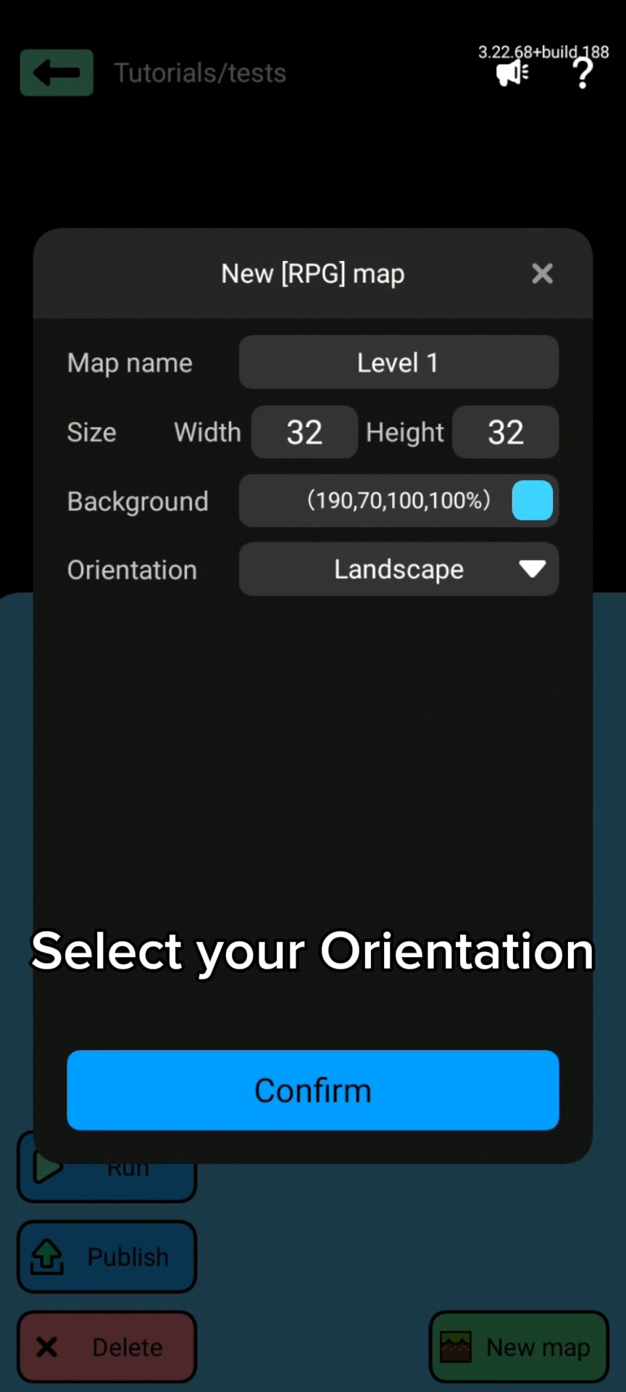
click(313, 1089)
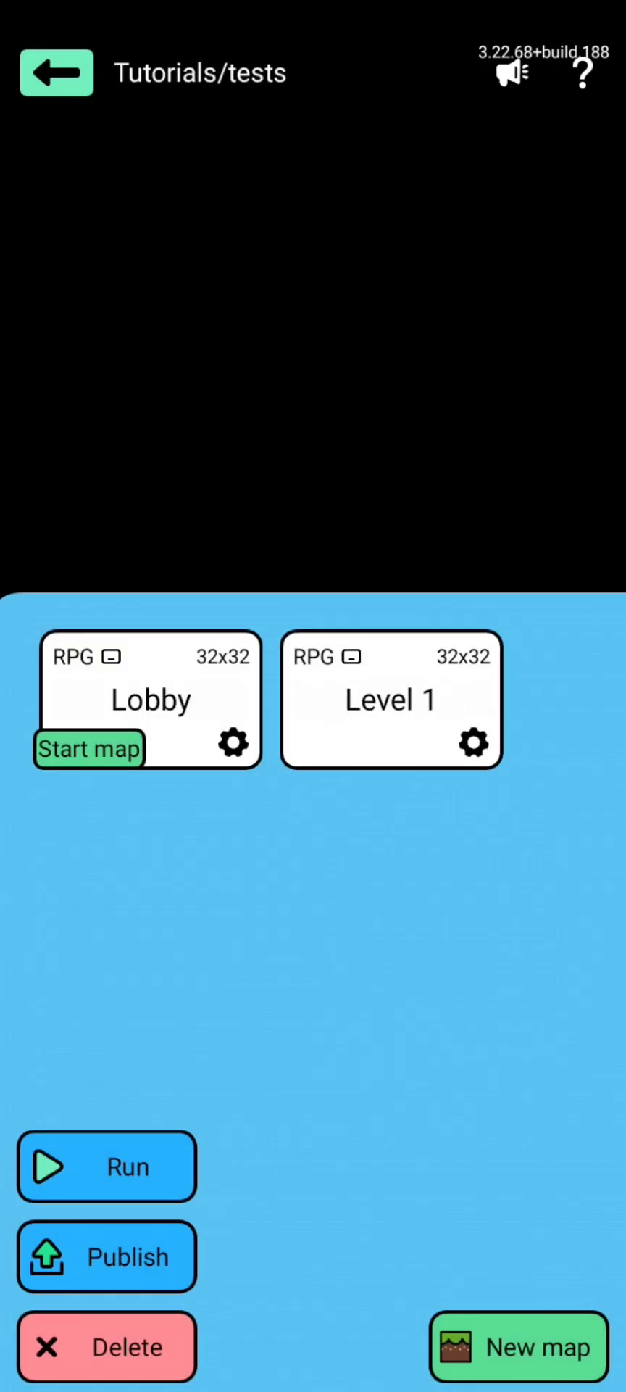
Open Level 1 and delete all 80 existing assets
click(392, 700)
drag(210, 458, 411, 657)
click(279, 680)
click(202, 814)
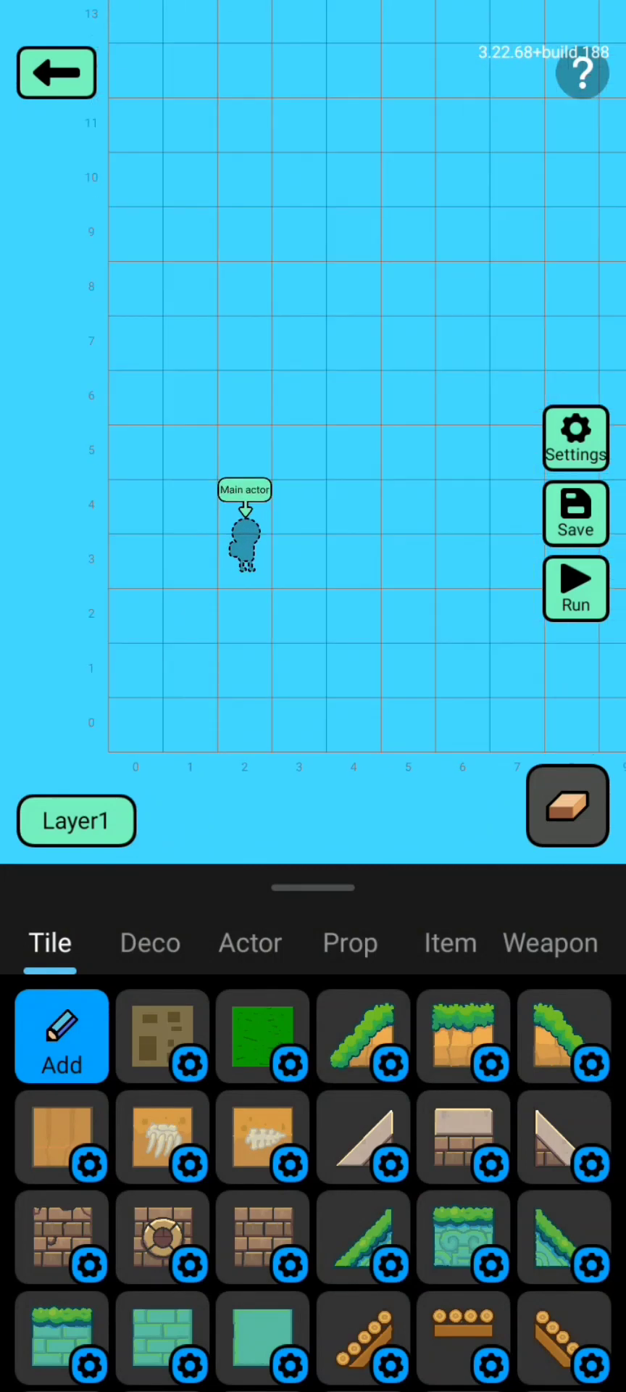
Place the orange character on the main actor spot and save the map
click(250, 942)
click(263, 1036)
click(310, 587)
drag(310, 583, 310, 495)
click(403, 520)
click(576, 514)
Paint grass across Level 1 and start a brown path column
click(50, 942)
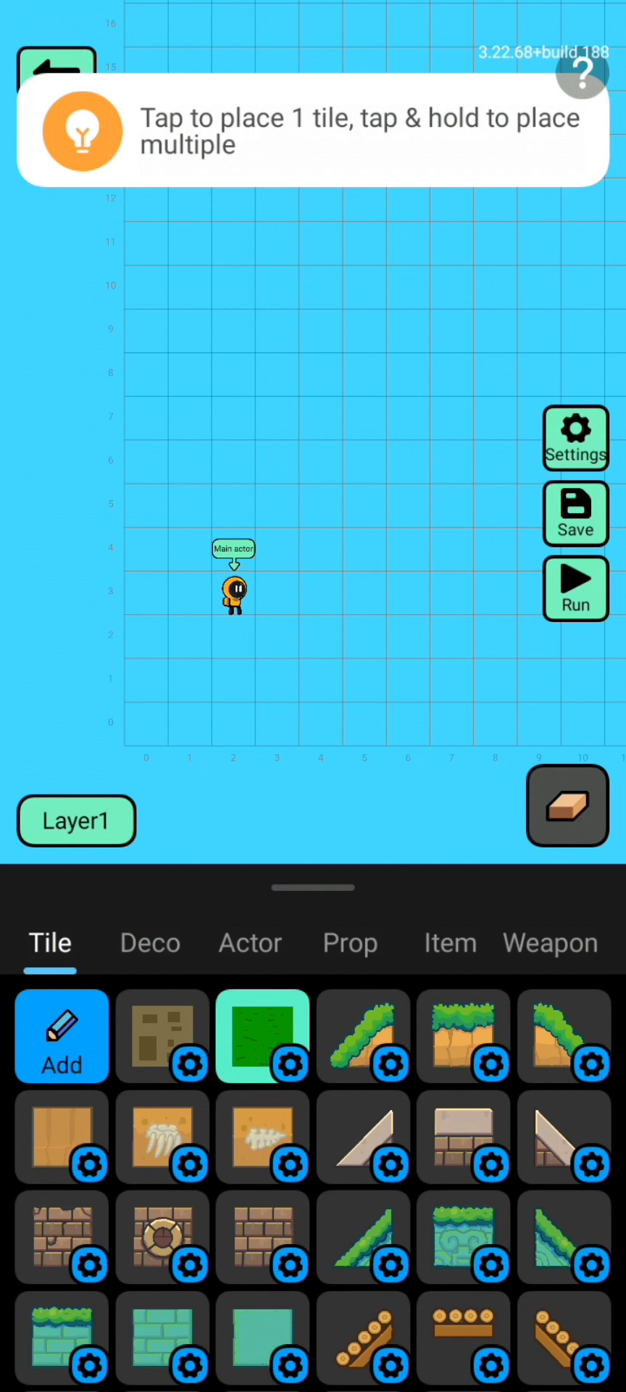
drag(188, 720, 540, 721)
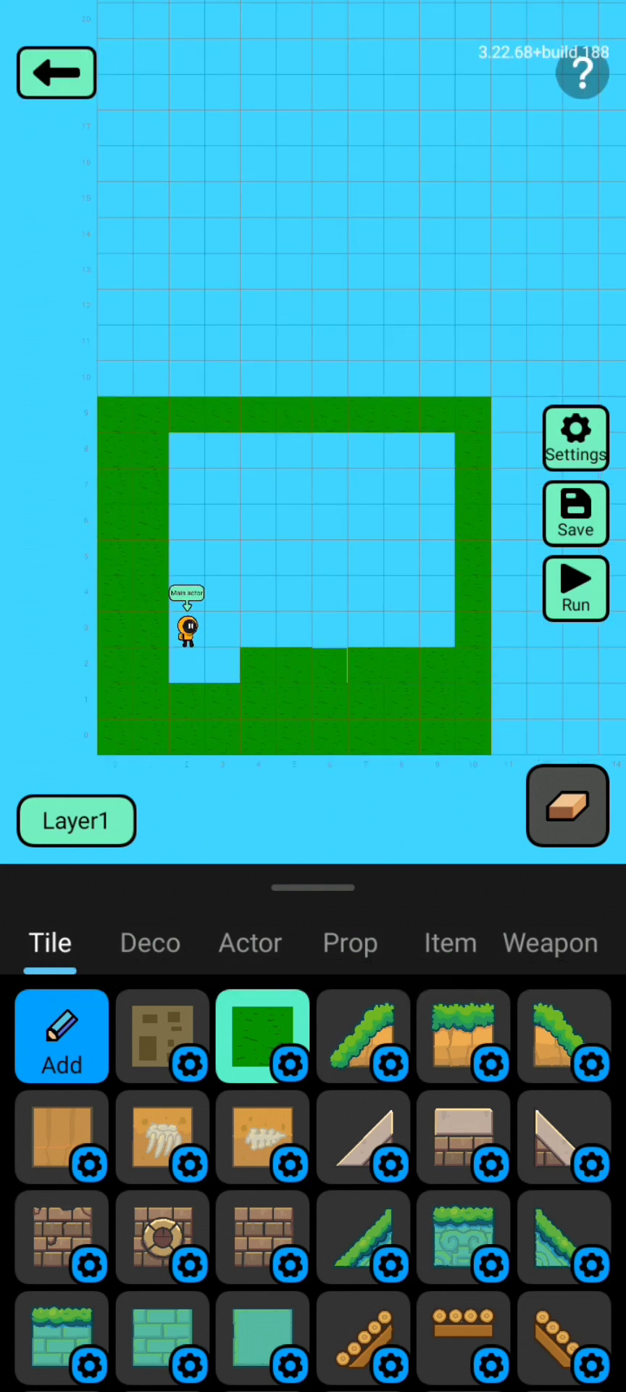
drag(402, 522, 221, 486)
click(162, 1035)
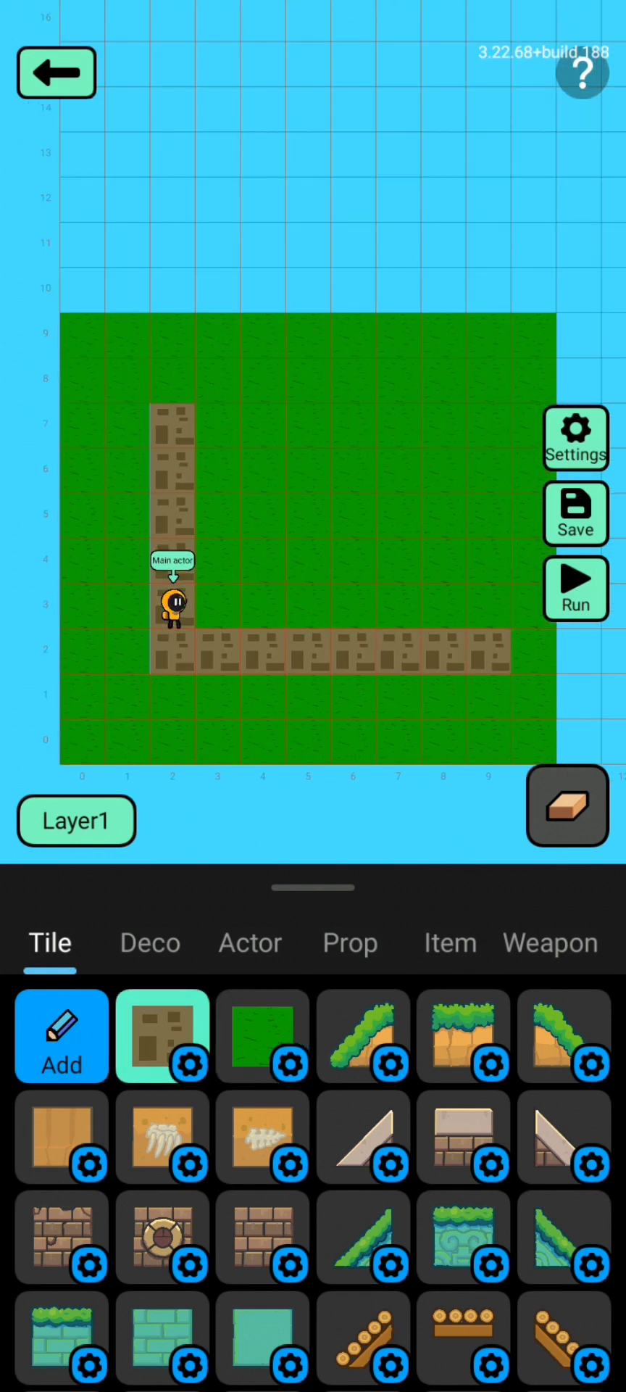
drag(308, 471, 308, 426)
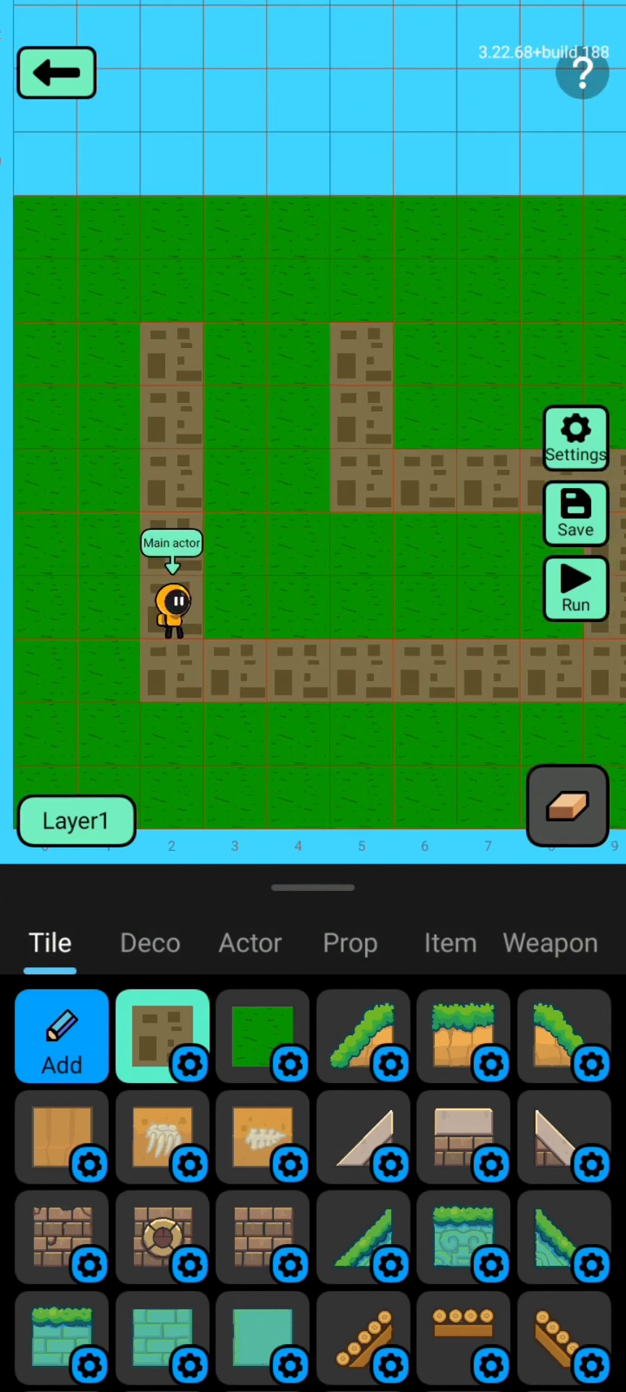
Save the map and start a new hand-drawn decoration
click(576, 512)
click(250, 942)
click(150, 942)
click(62, 1035)
click(310, 1063)
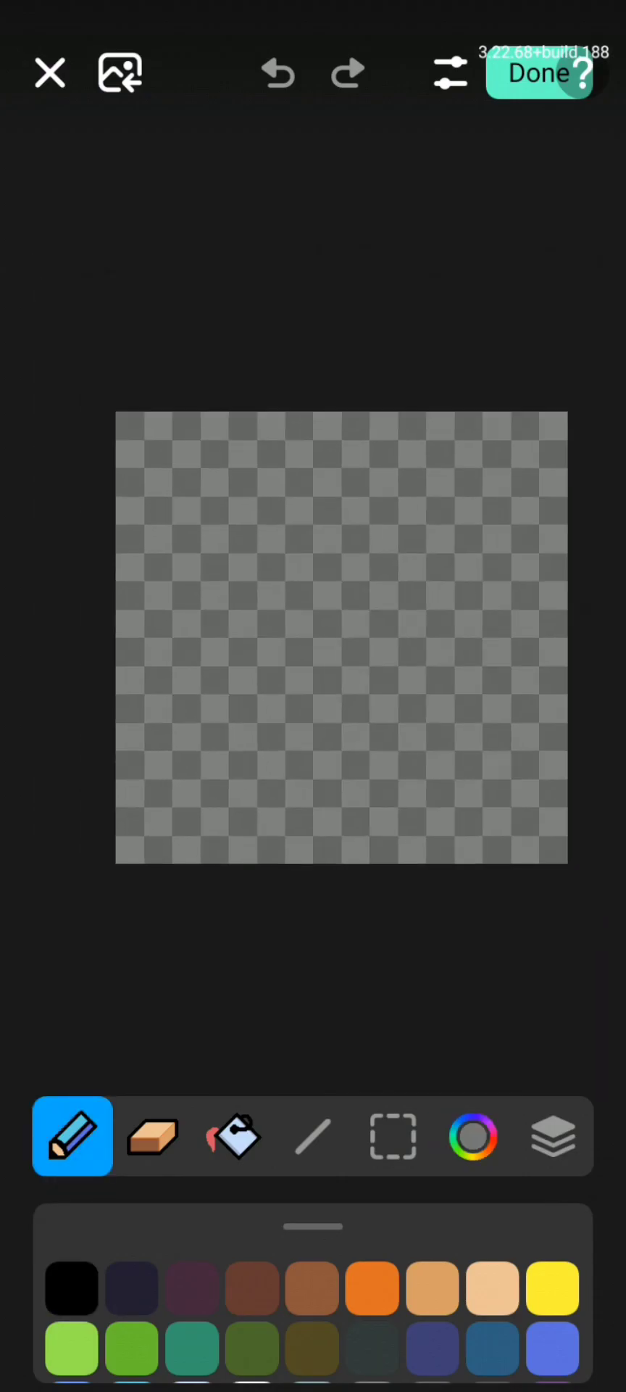
Draw a cave with a black-filled arch inside a dark grey outer shape
click(278, 73)
click(473, 1136)
drag(158, 790, 213, 633)
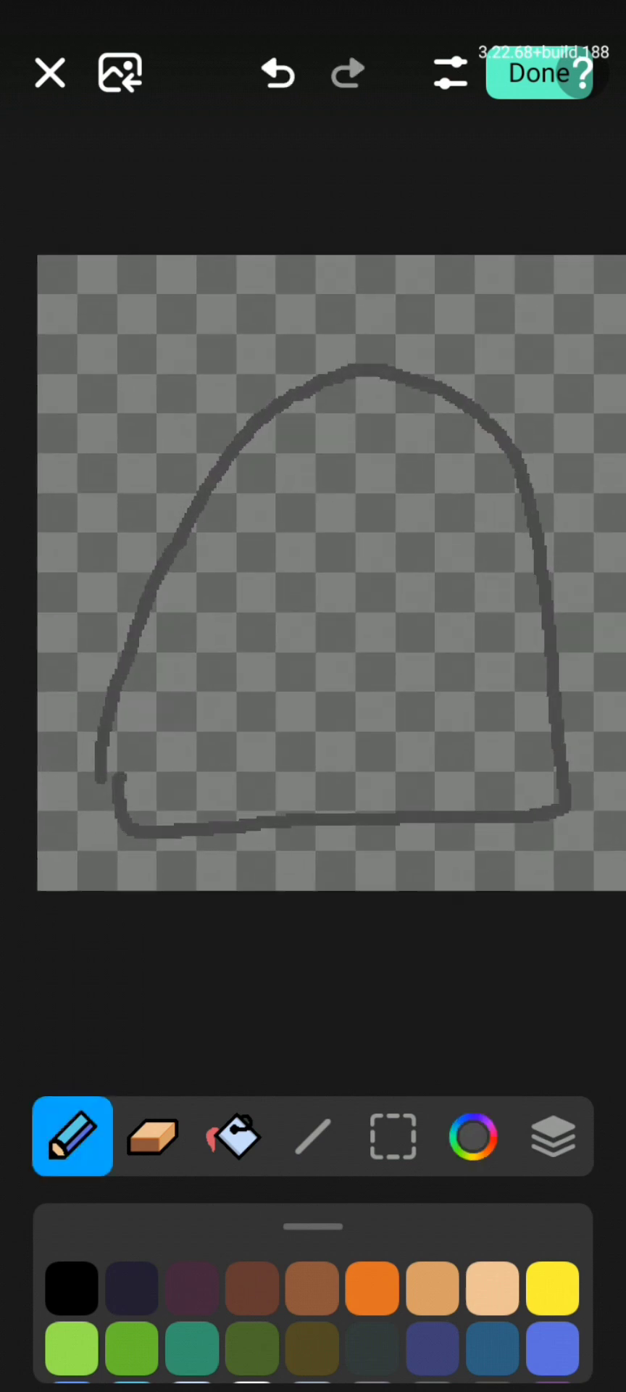
click(278, 73)
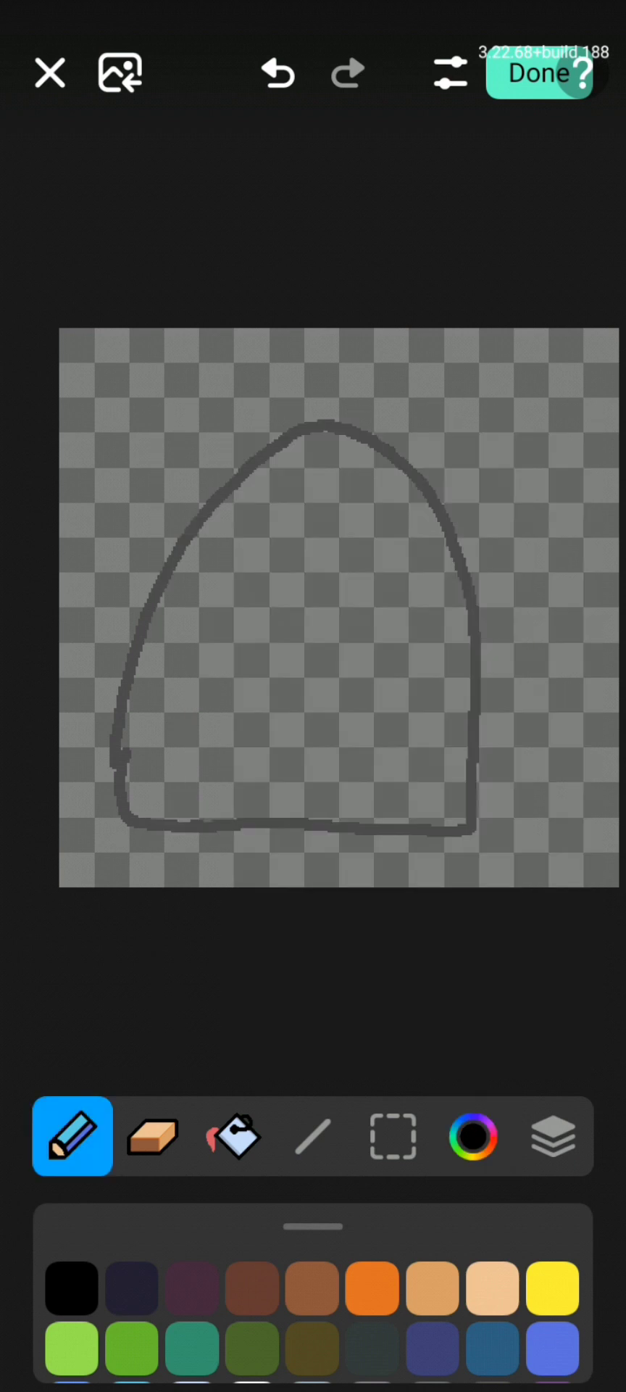
mouse_move(208, 834)
mouse_down()
mouse_move(375, 576)
mouse_move(427, 839)
mouse_up()
click(472, 1135)
click(233, 1136)
click(275, 725)
click(217, 391)
Name the drawing 'Monster spawner' and add it as a decoration
click(539, 73)
click(399, 556)
key(BackSpace)
key(BackSpace)
key(BackSpace)
text(Monster spawner)
key(Return)
click(312, 1089)
Place the cave decoration on the map at 1.375 scale
drag(290, 508, 319, 631)
click(261, 508)
click(223, 566)
drag(380, 483, 403, 462)
click(426, 703)
drag(435, 653, 289, 515)
drag(363, 580, 247, 656)
Start a new hand-drawn decoration with a dark brown drawing colour
click(62, 1037)
click(311, 984)
drag(290, 580, 314, 700)
click(472, 1136)
click(477, 540)
click(412, 623)
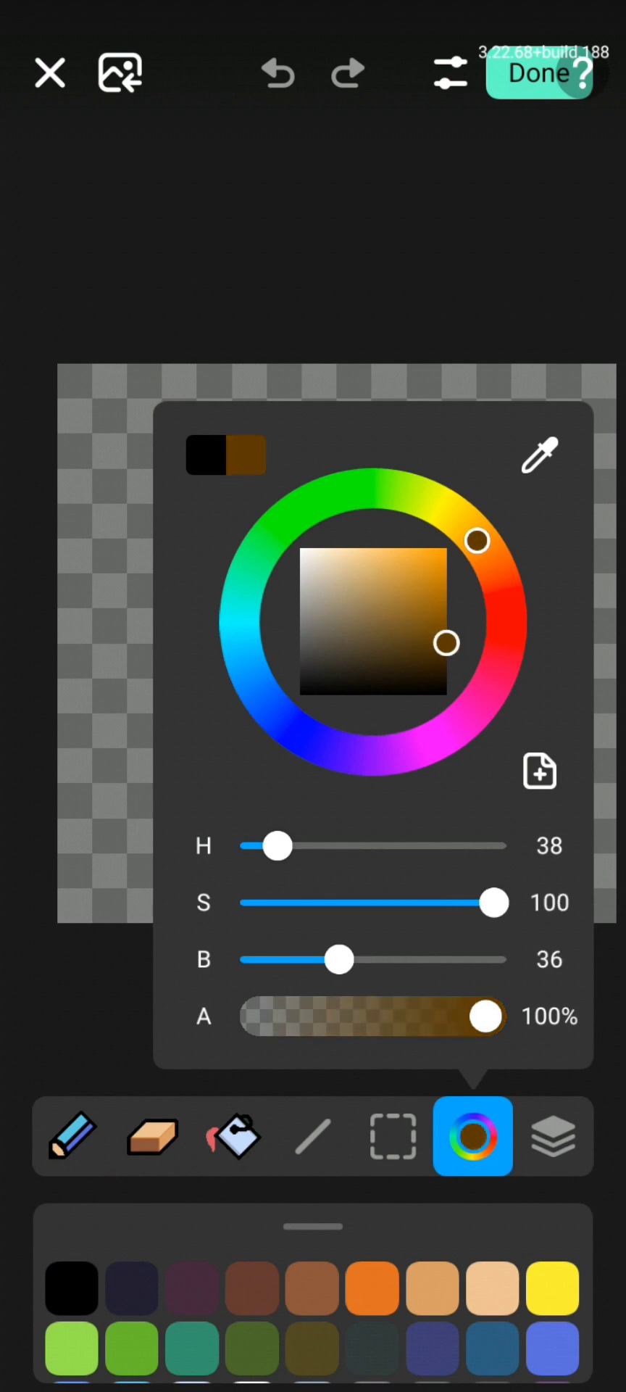
click(72, 1136)
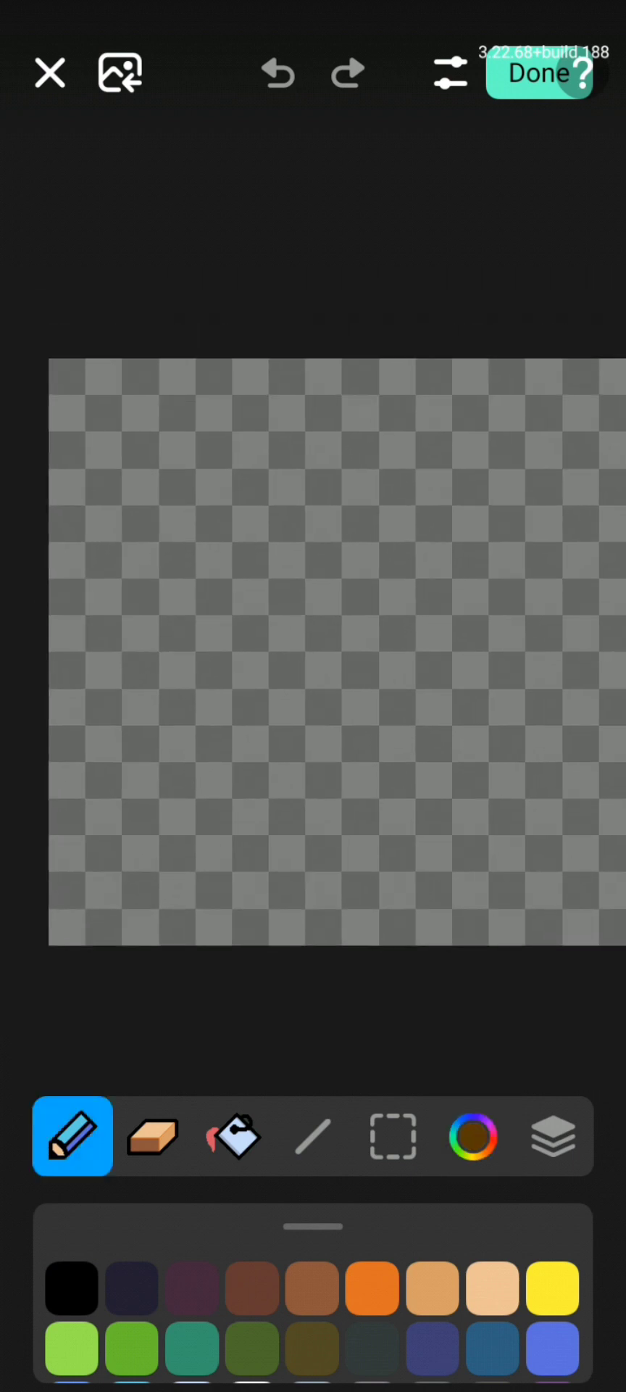
Draw the tower's two vertical legs and a horizontal top beam
drag(238, 632, 253, 890)
drag(459, 618, 440, 863)
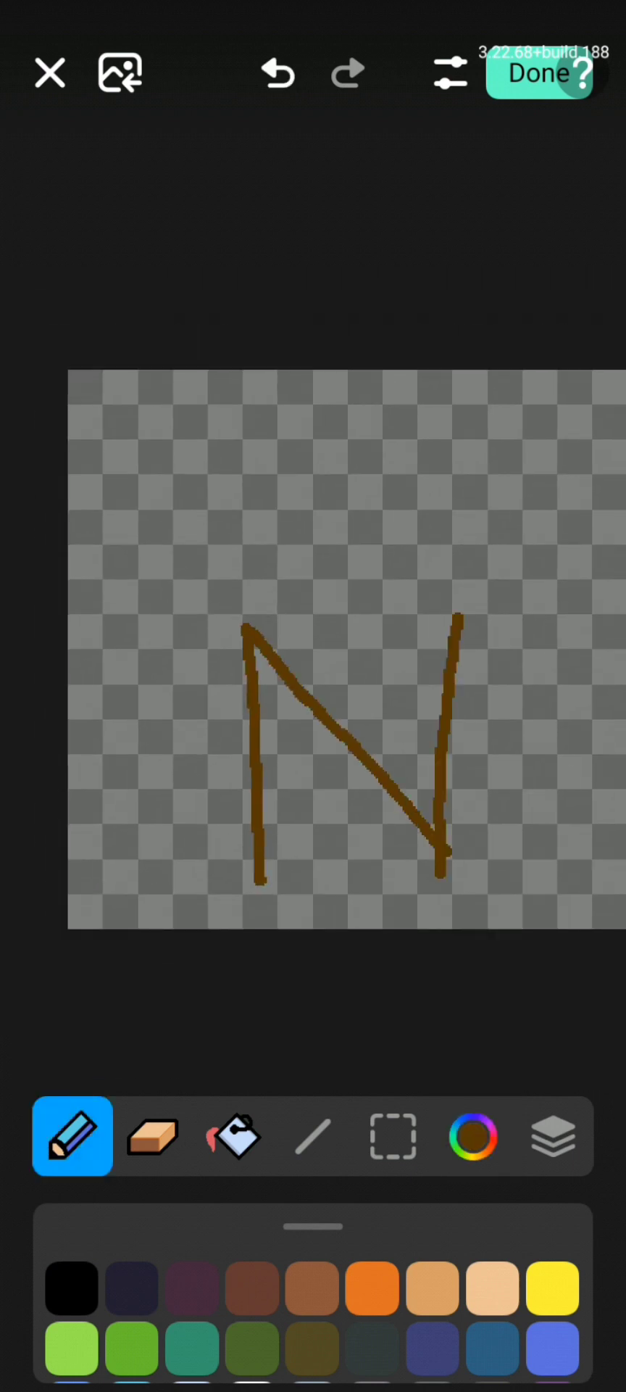
drag(247, 627, 476, 632)
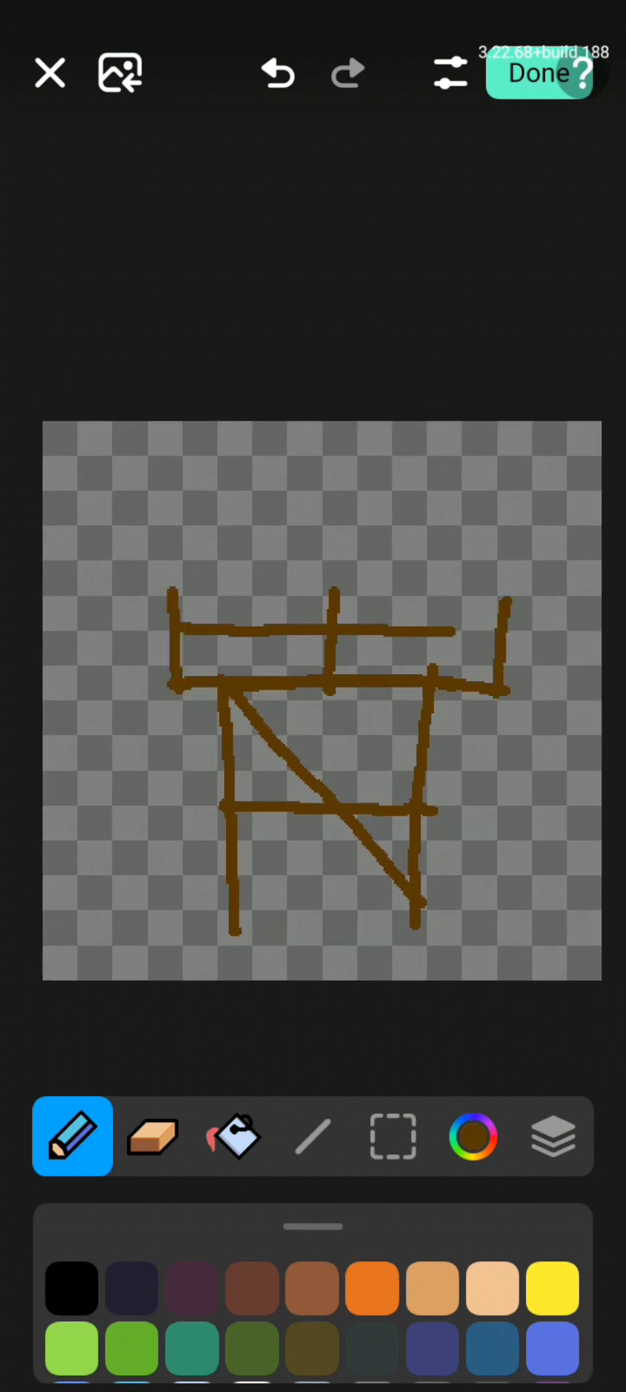
drag(343, 654, 510, 656)
Save the drawing as decorator 'Base' and enlarge it on the map to about 1.5x
click(540, 73)
text(Base)
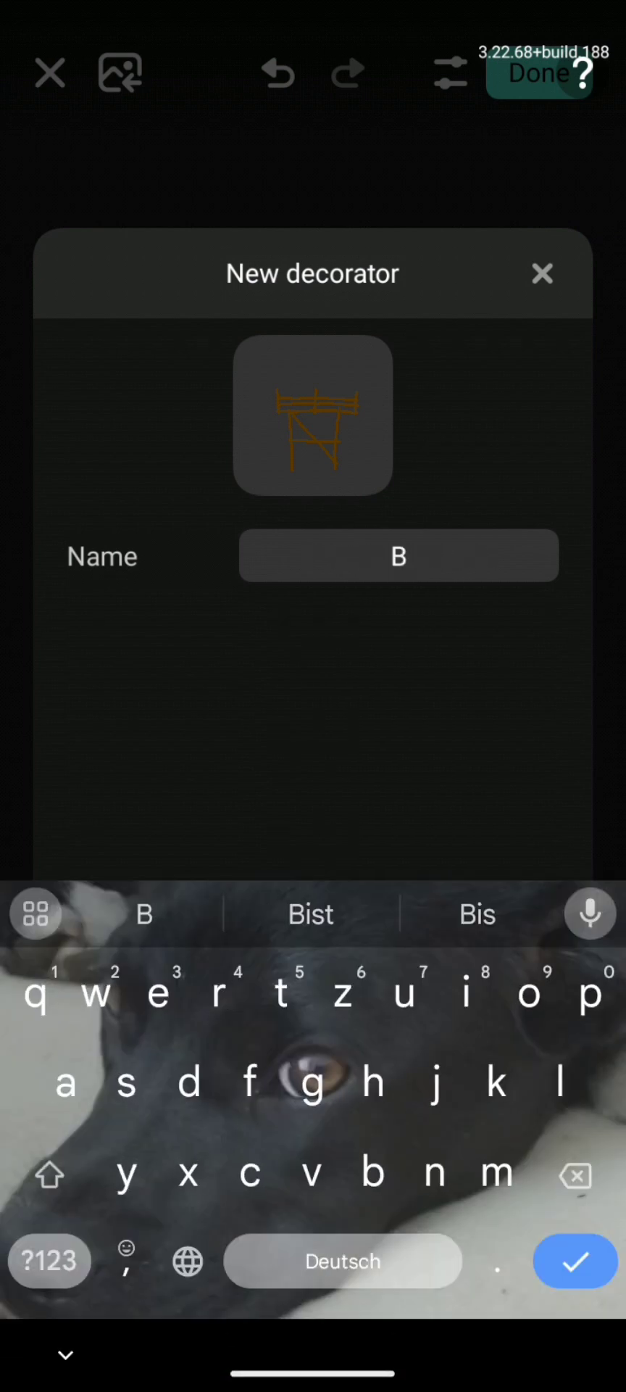
click(576, 1261)
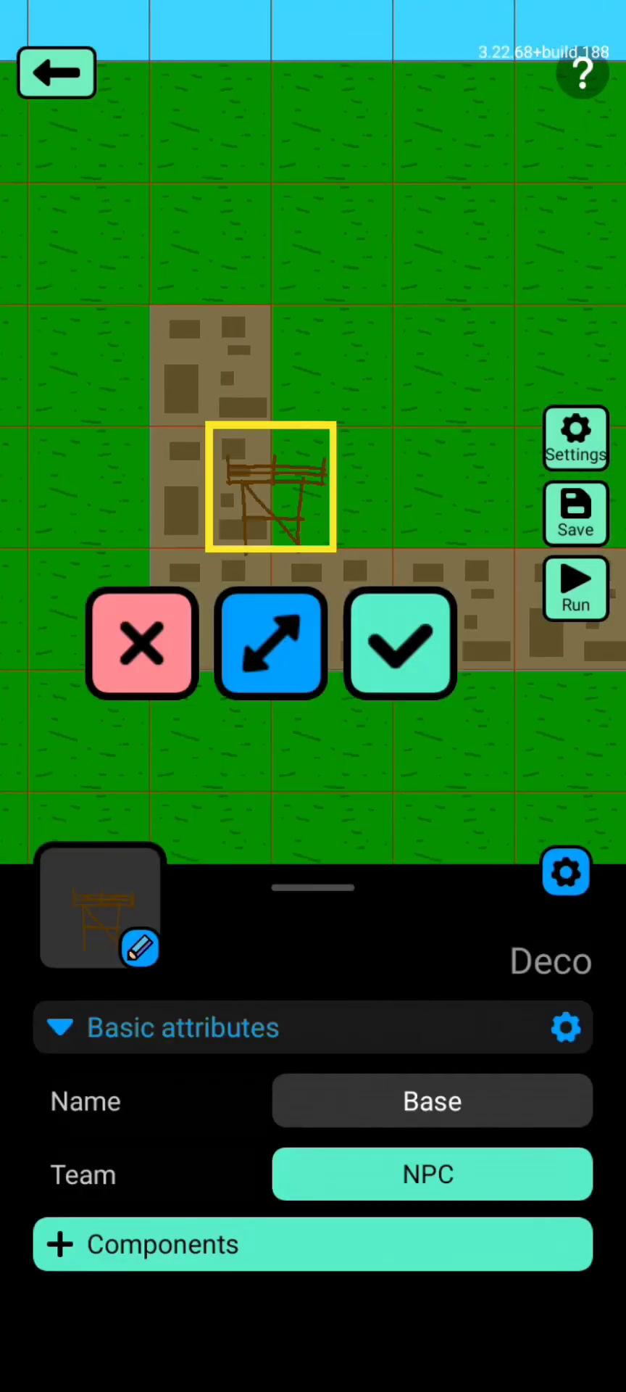
click(271, 643)
drag(384, 502, 452, 431)
click(469, 722)
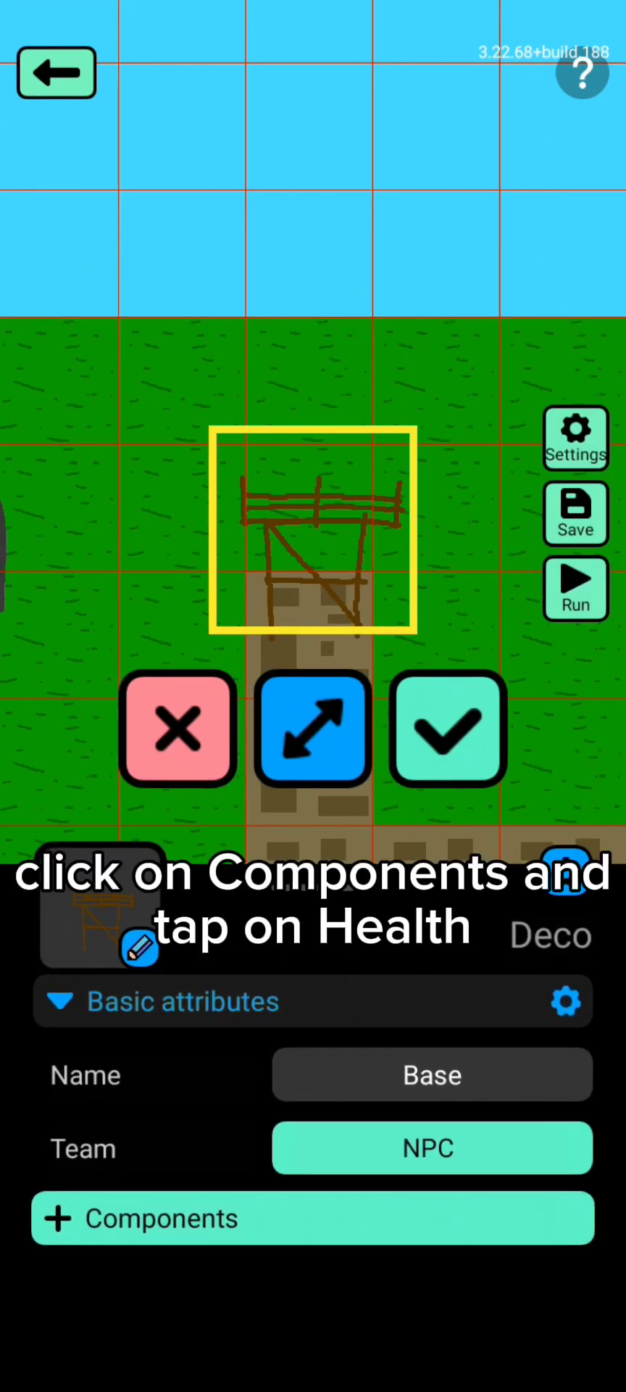
Give Base a Health component with 100 health and 0.5 s invincibility
click(313, 1212)
click(151, 460)
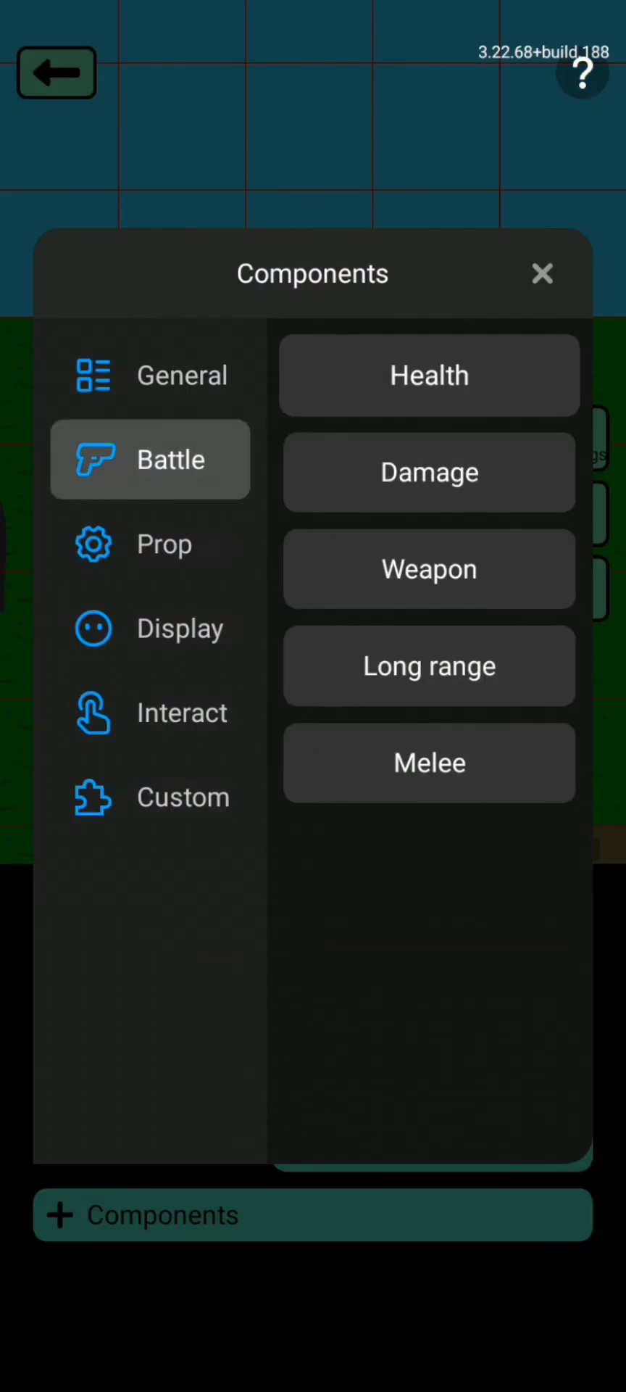
click(429, 375)
click(474, 1065)
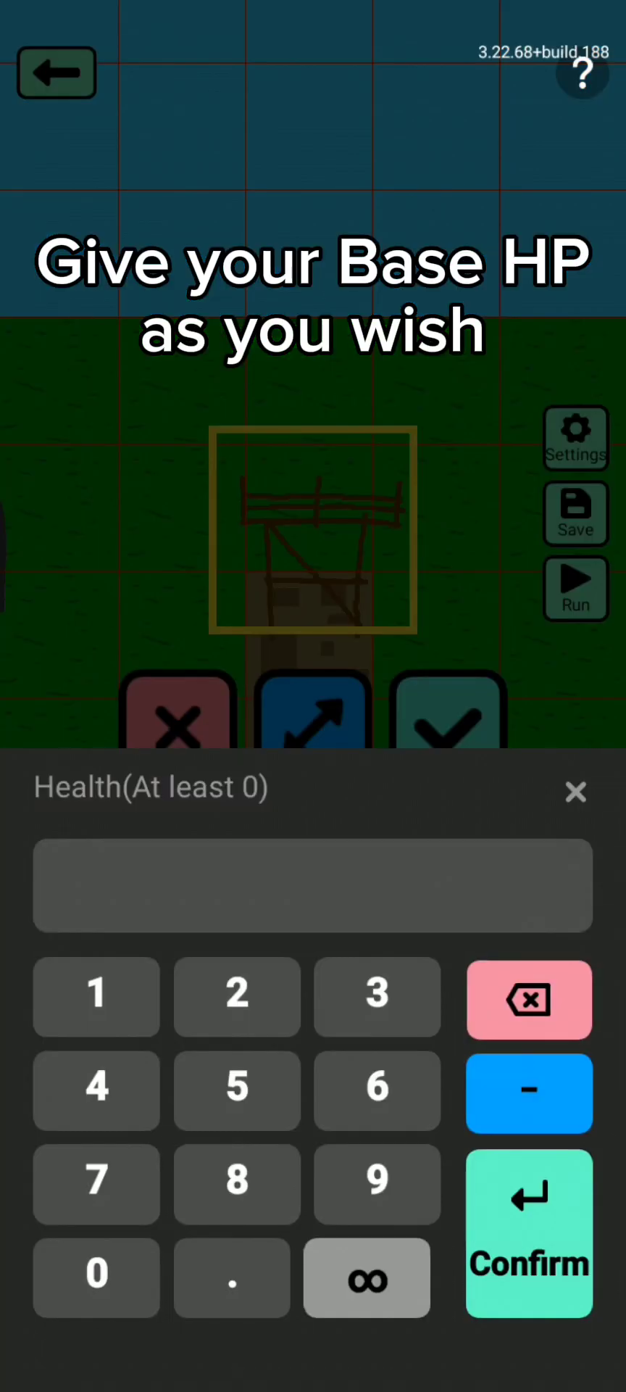
click(529, 1232)
click(432, 1144)
key(BackSpace)
text(0.5)
click(529, 1232)
Set Base's team to Teammate and save the map
scroll(313, 1087, up, 3)
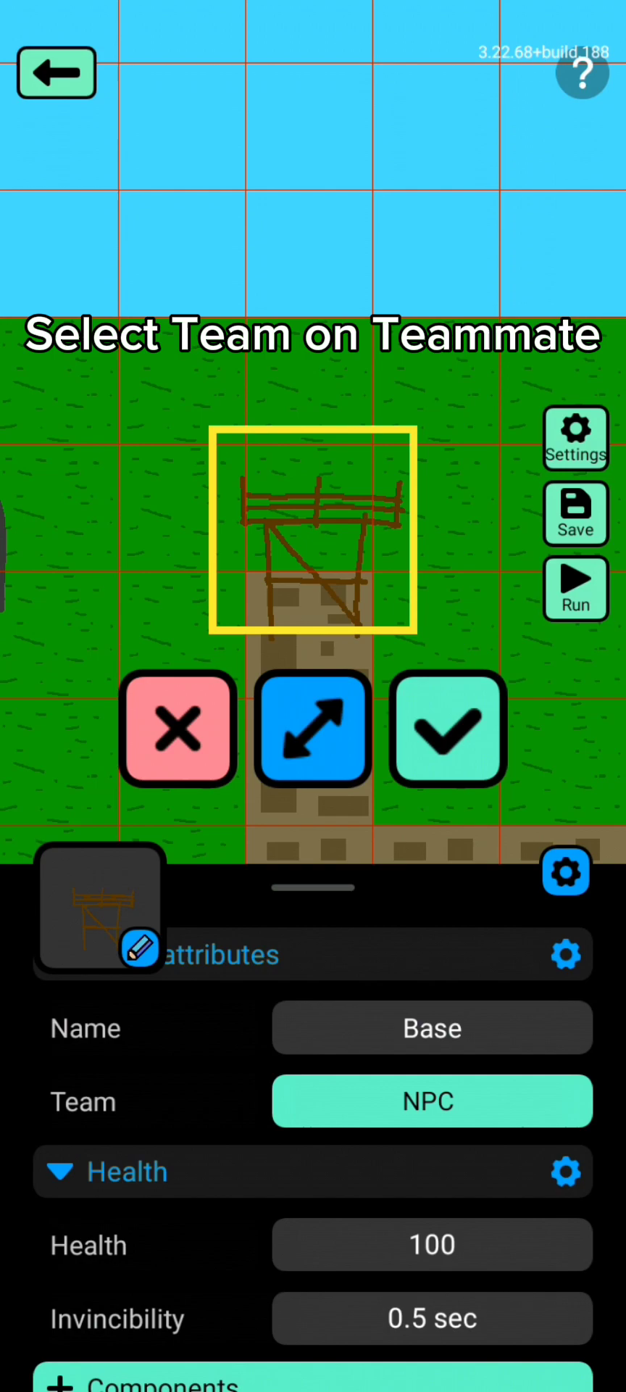
click(432, 1101)
click(310, 372)
click(313, 1087)
click(447, 729)
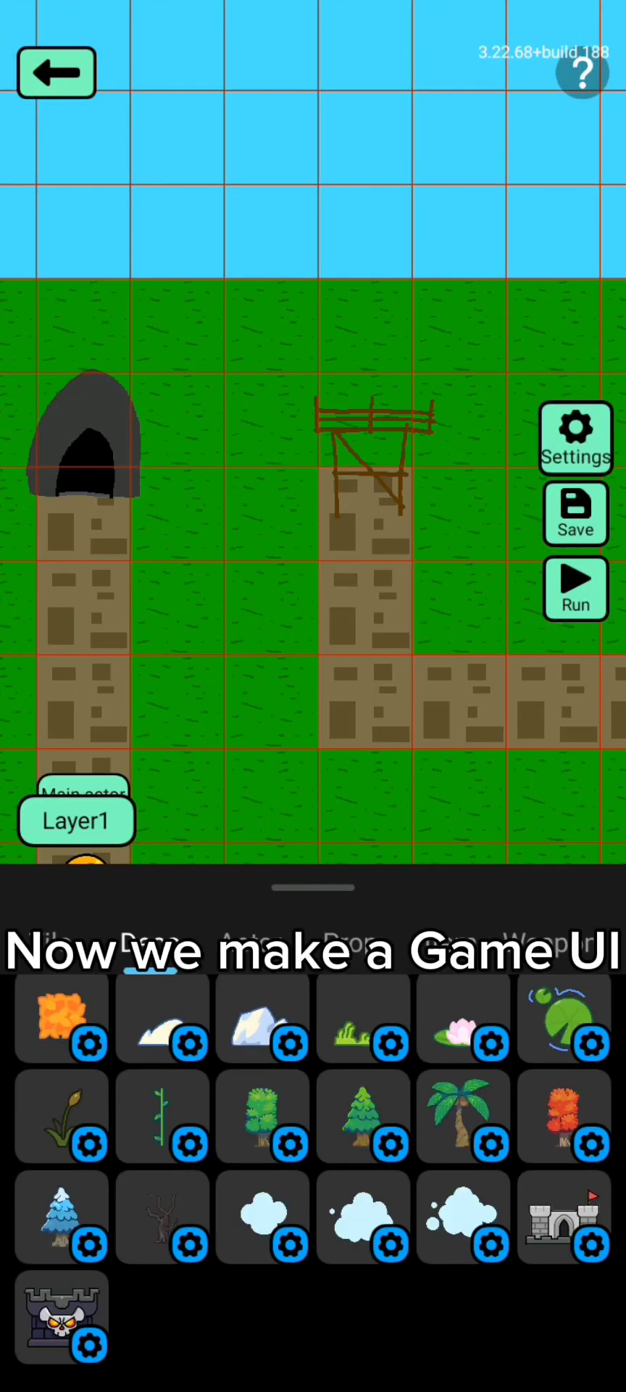
Create a new UI layout named 'Game' from the map settings
click(576, 437)
click(452, 529)
click(313, 471)
click(400, 529)
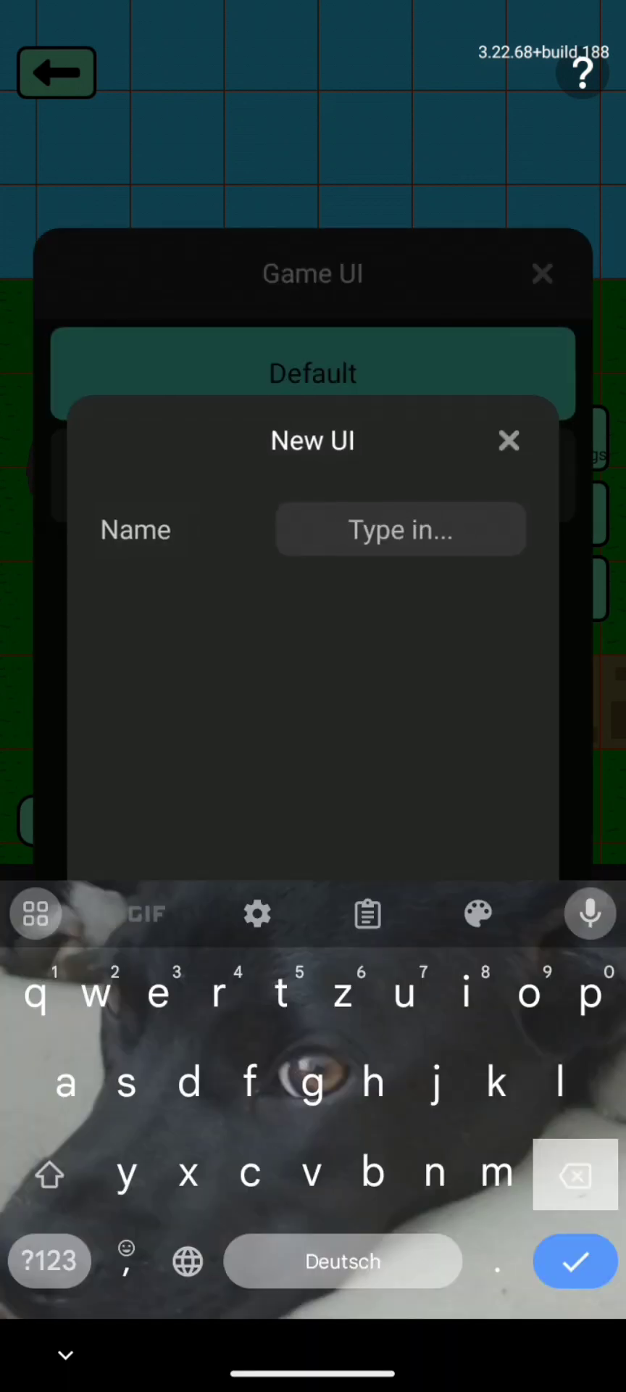
text(Game)
key(Return)
click(313, 1088)
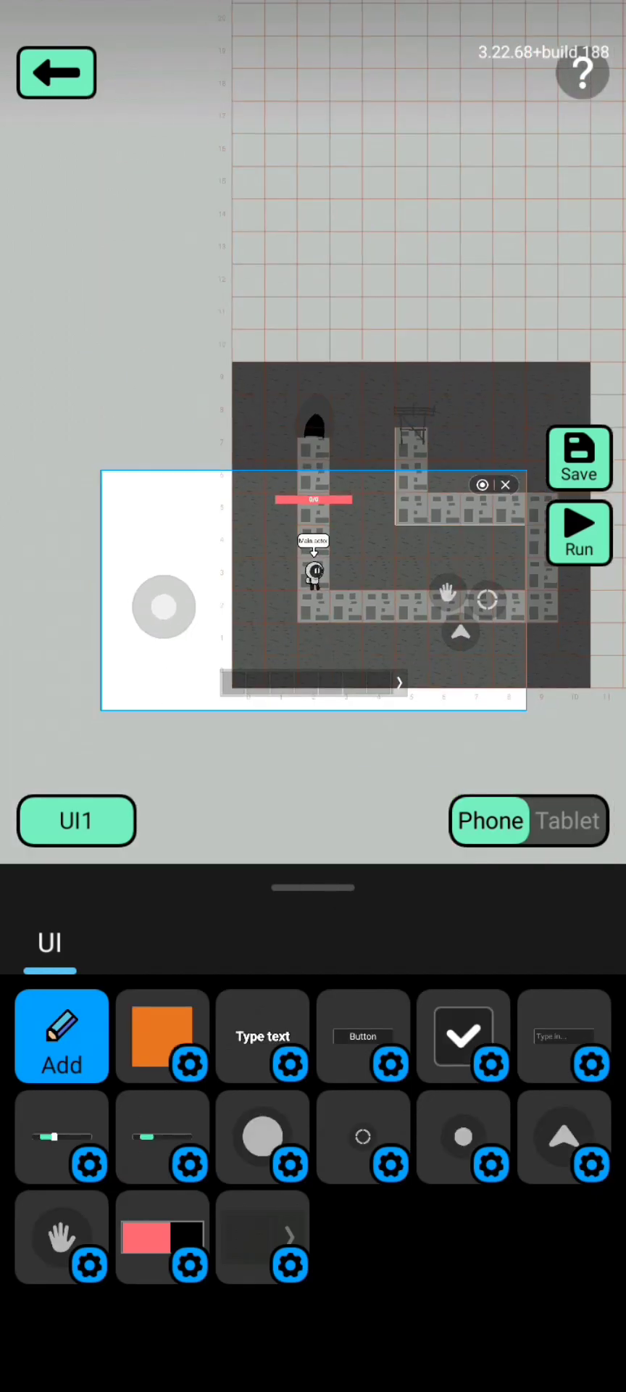
Enlarge the progress bar and set its Target to Custom, tracking the Base
click(313, 499)
click(301, 686)
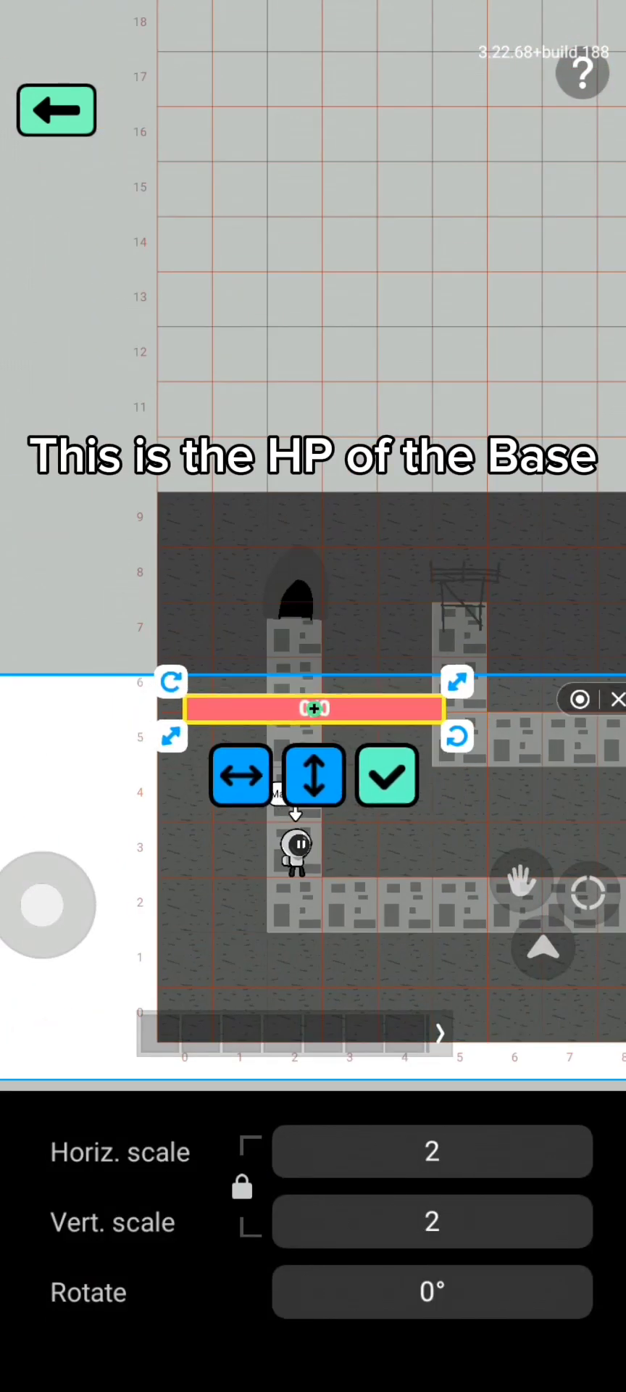
click(386, 775)
scroll(313, 1160, down, 5)
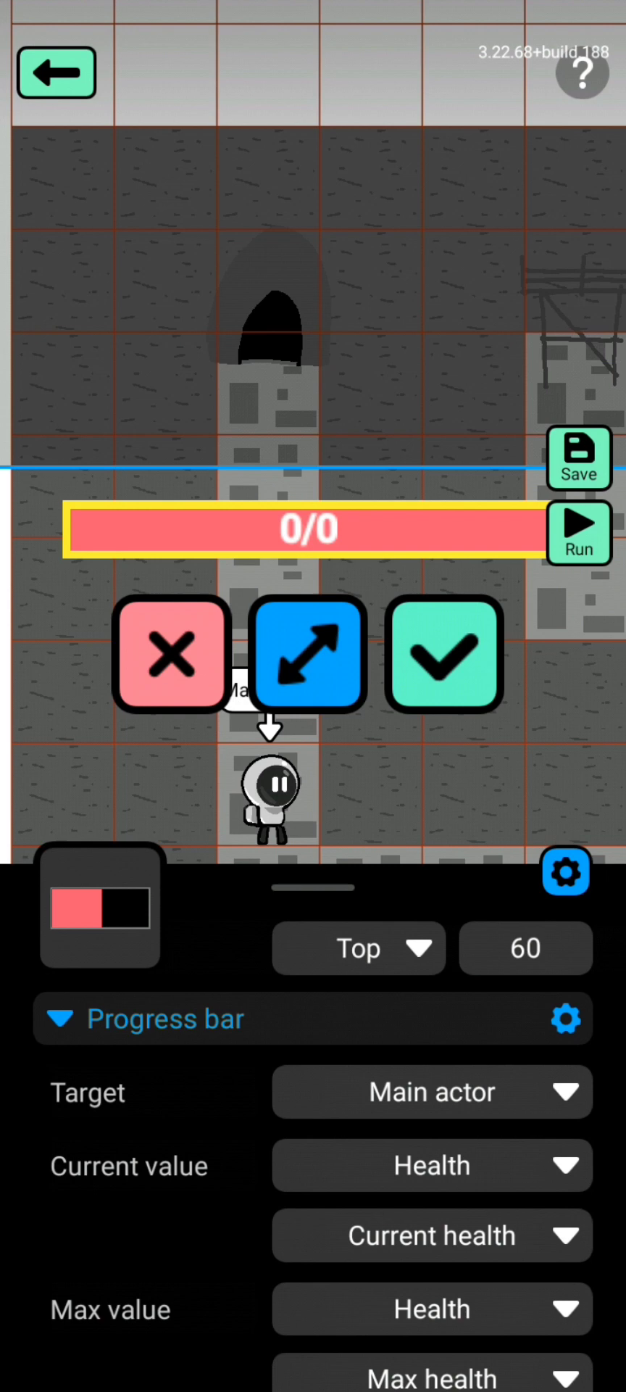
scroll(432, 1160, down, 1)
click(432, 1017)
click(432, 1137)
click(540, 1129)
drag(434, 652, 116, 848)
click(368, 1279)
Set the bar's current value to Health and maximum to Max health, colour it red, and save
scroll(313, 1160, down, 2)
click(432, 1013)
click(432, 1119)
click(432, 1074)
click(432, 1180)
click(432, 1250)
scroll(432, 1160, down, 2)
click(432, 1192)
click(310, 1009)
click(444, 654)
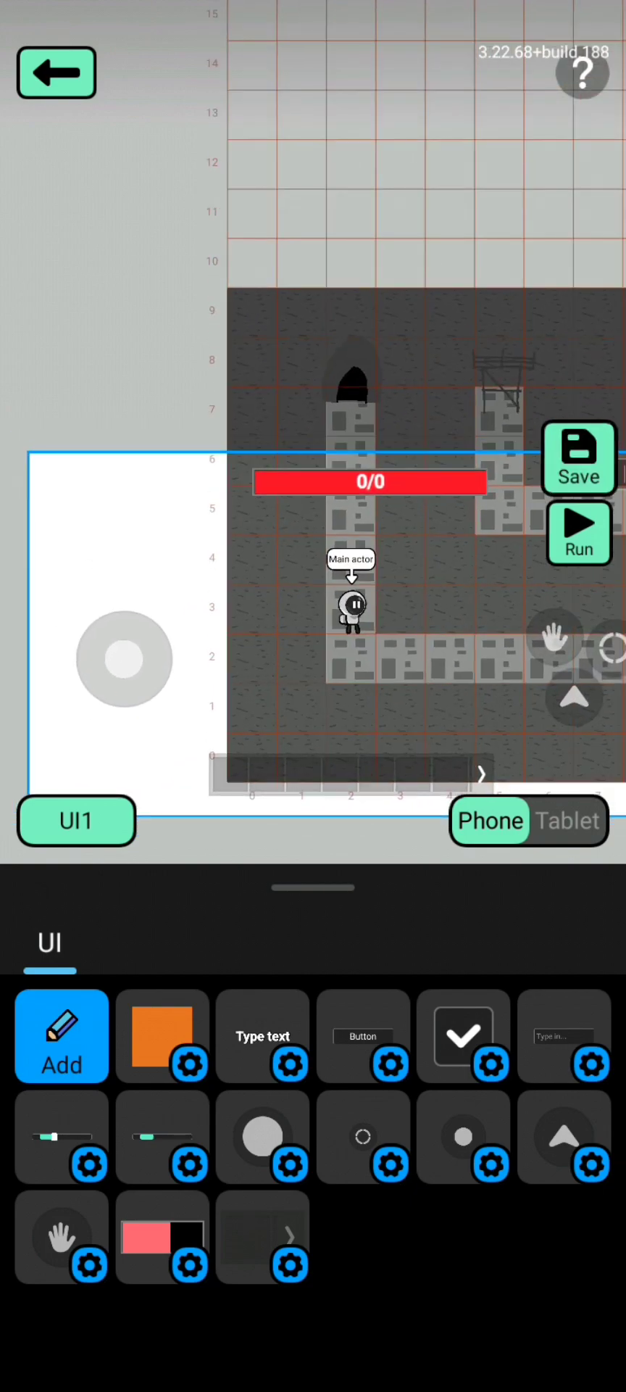
Add an image of the built-in brown tower asset beside the health bar
click(61, 1035)
click(314, 983)
click(131, 418)
click(120, 73)
click(313, 1073)
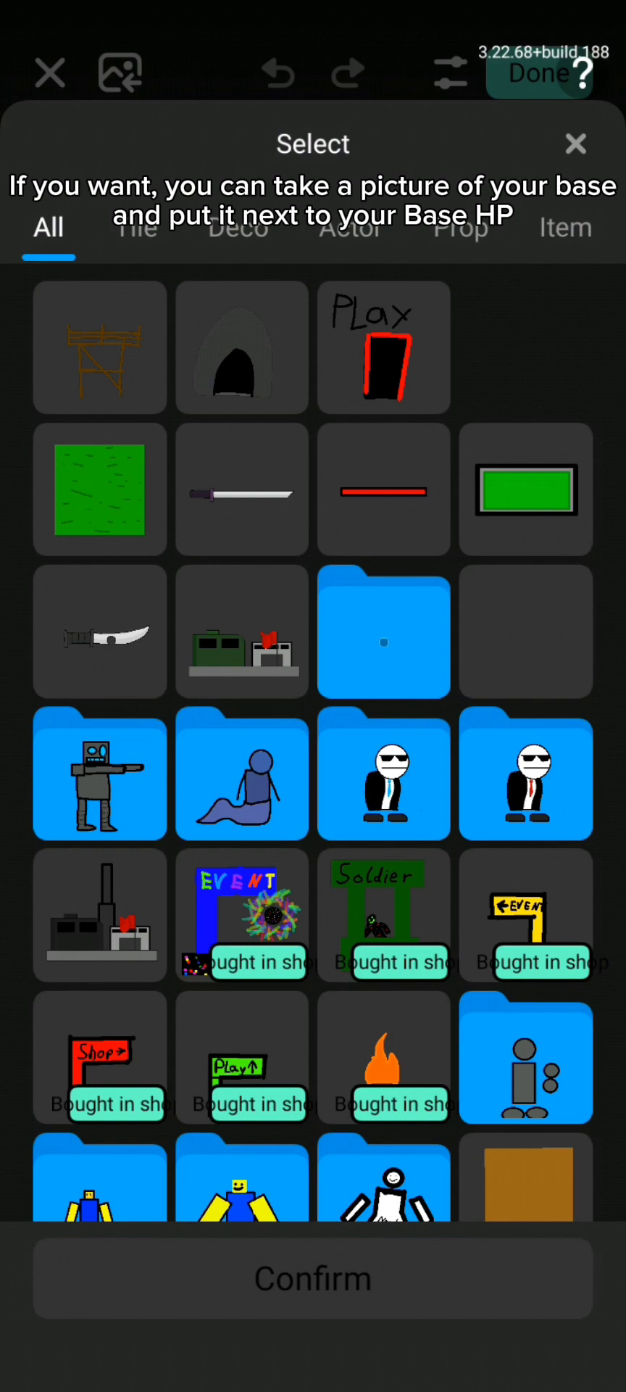
click(100, 347)
click(313, 1278)
click(480, 1023)
click(539, 72)
click(313, 1090)
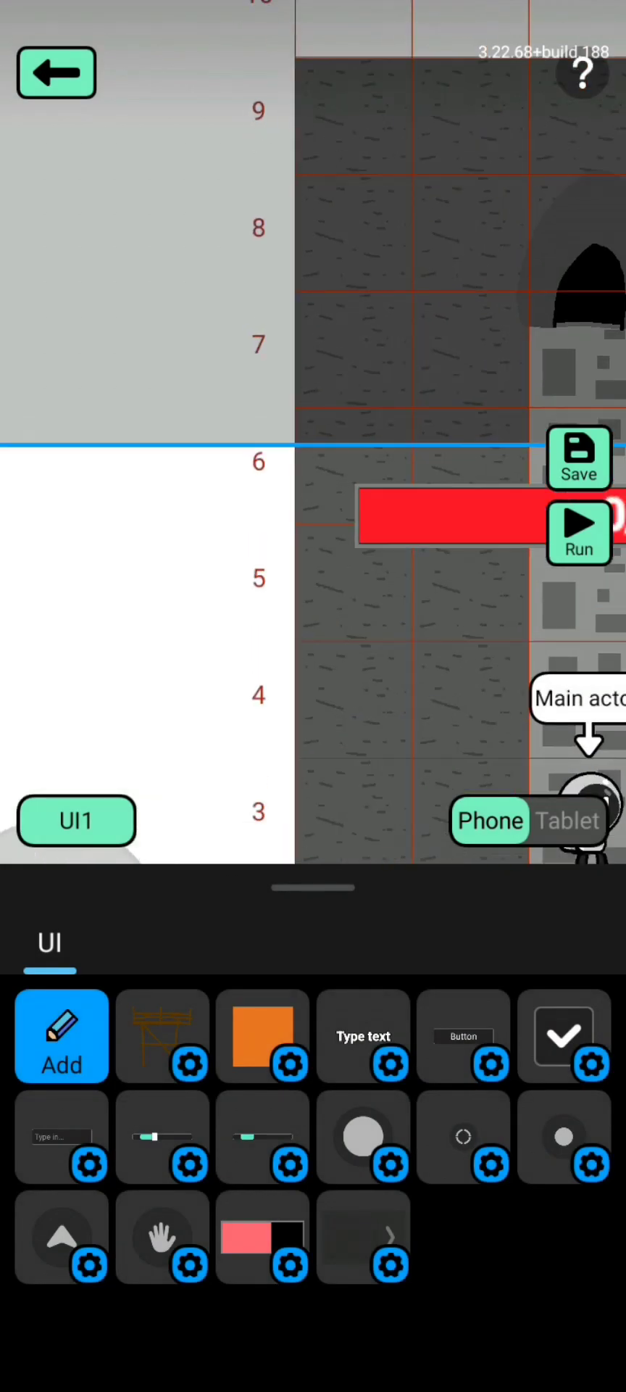
click(163, 1035)
drag(312, 496, 291, 413)
Change the health bar's colour from red to brown
click(490, 310)
scroll(432, 1087, down, 5)
click(565, 1135)
click(420, 451)
click(357, 548)
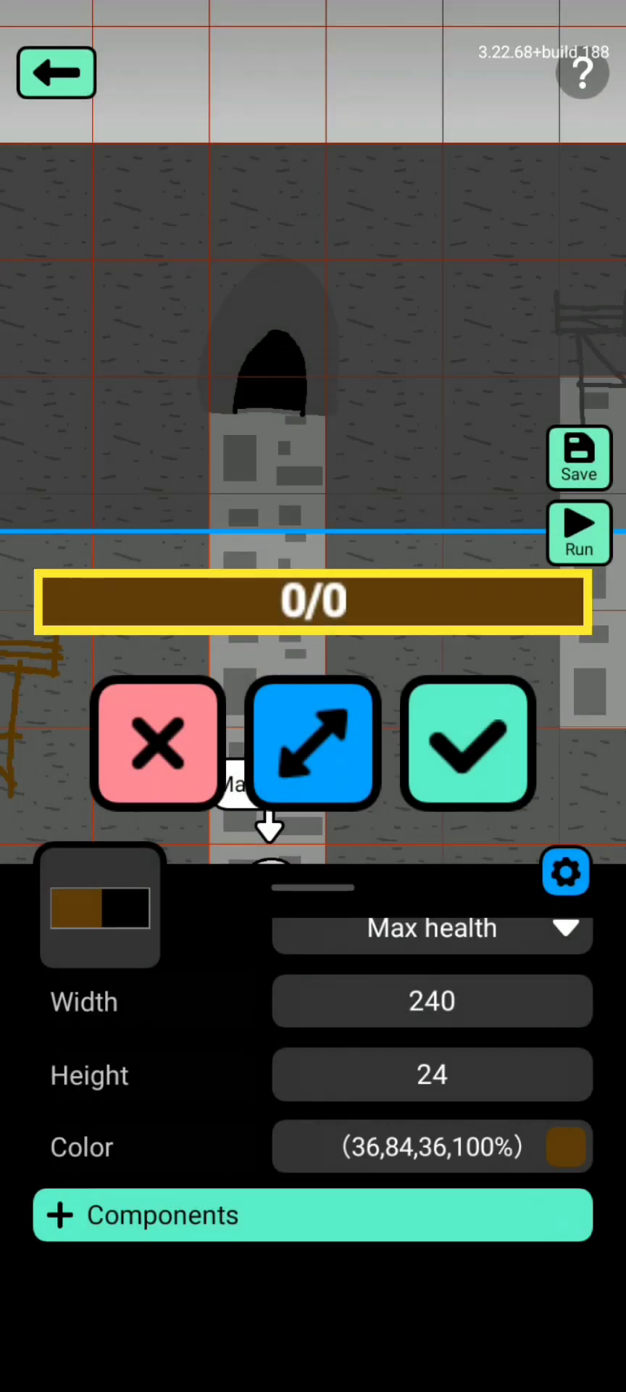
click(468, 743)
click(155, 696)
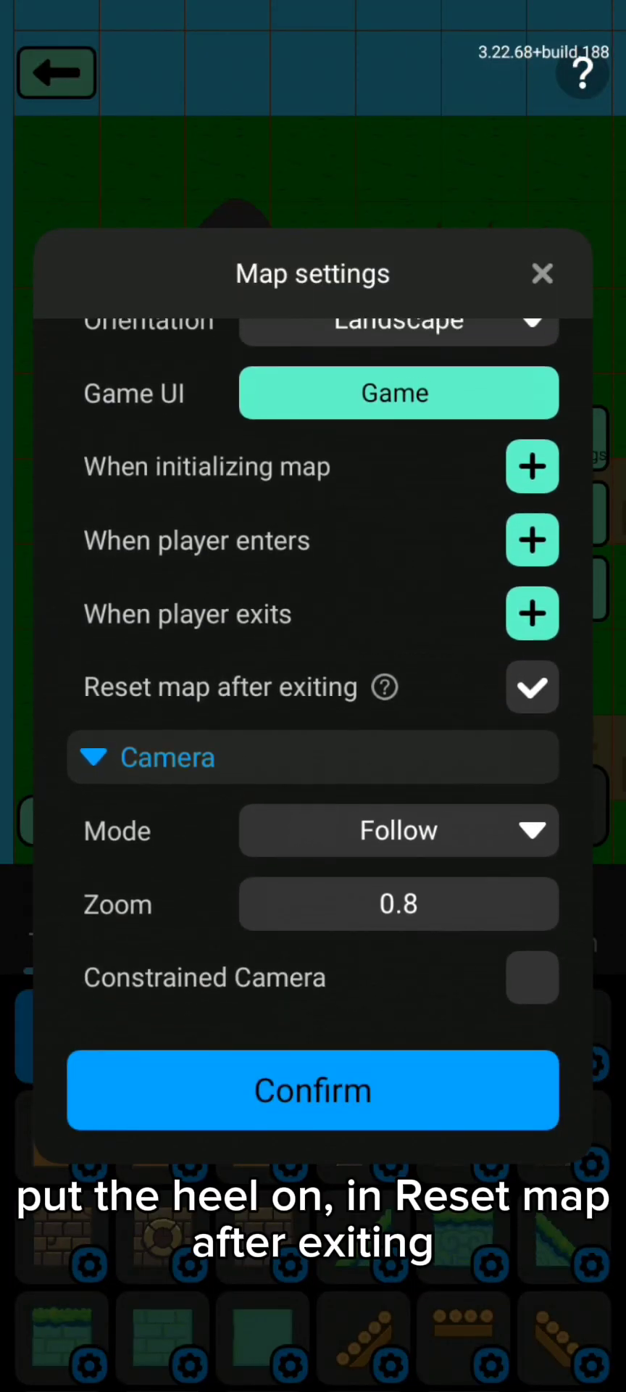
Confirm the map settings using the Game UI with reset after exiting
click(313, 1089)
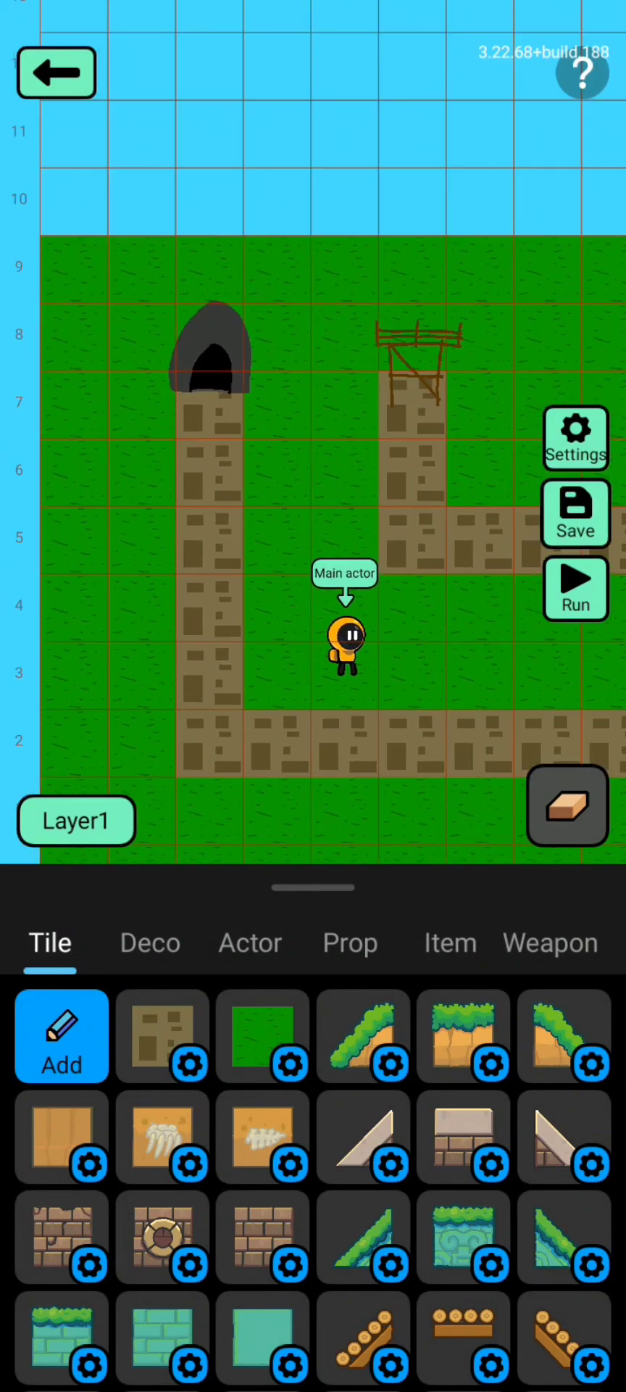
Save the Level 1 map
click(576, 511)
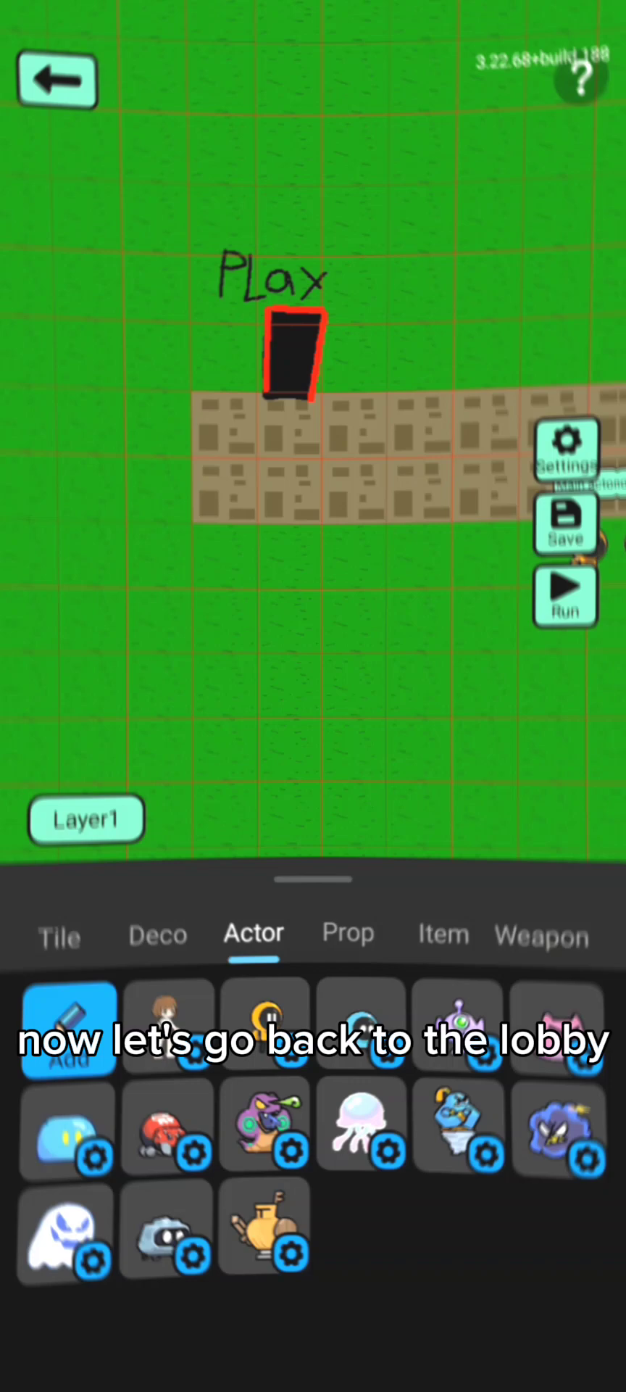
Give the Play door an Interaction component with the hand icon
click(326, 366)
click(313, 1225)
click(429, 666)
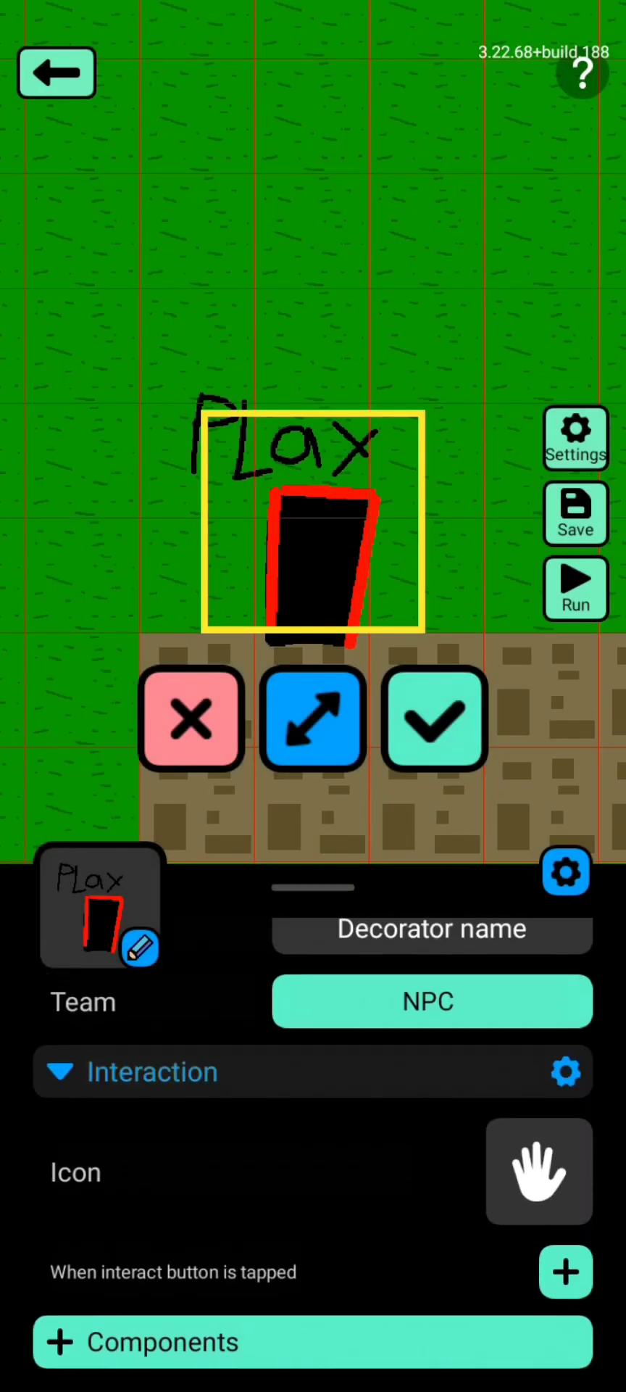
click(539, 1178)
click(313, 1000)
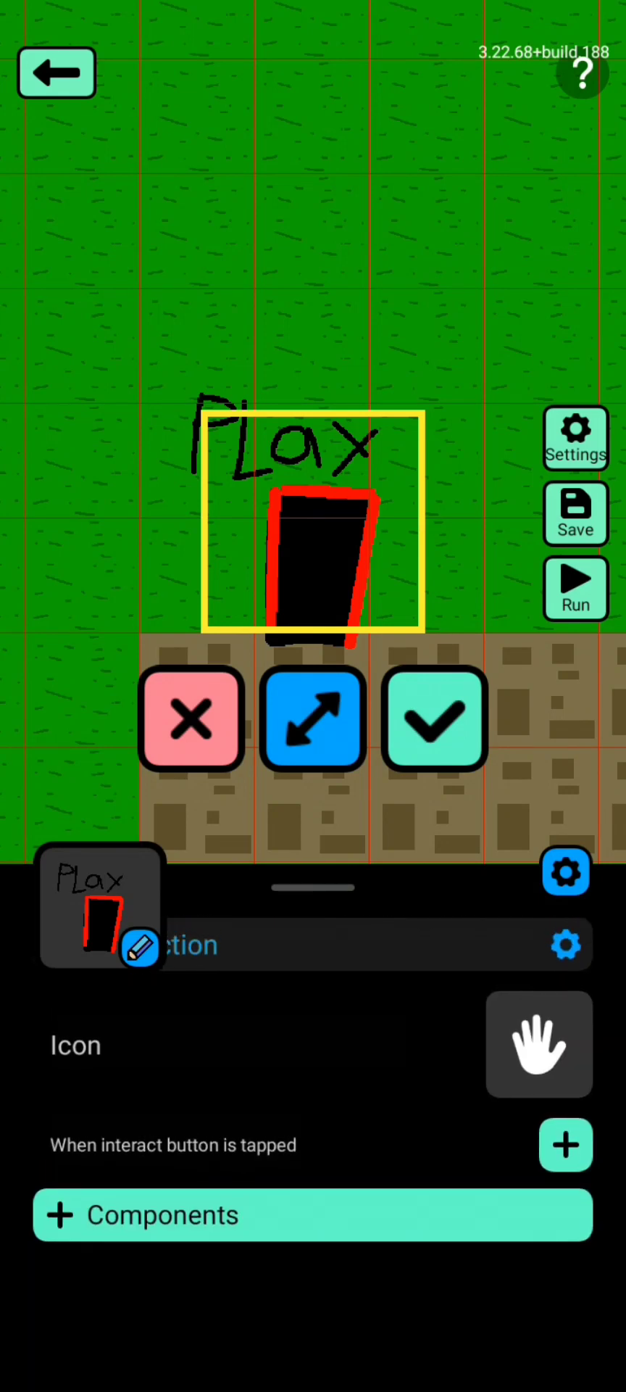
Make interacting switch to Level 1 with a black-screen transition, then save the lobby
click(564, 1146)
click(335, 1215)
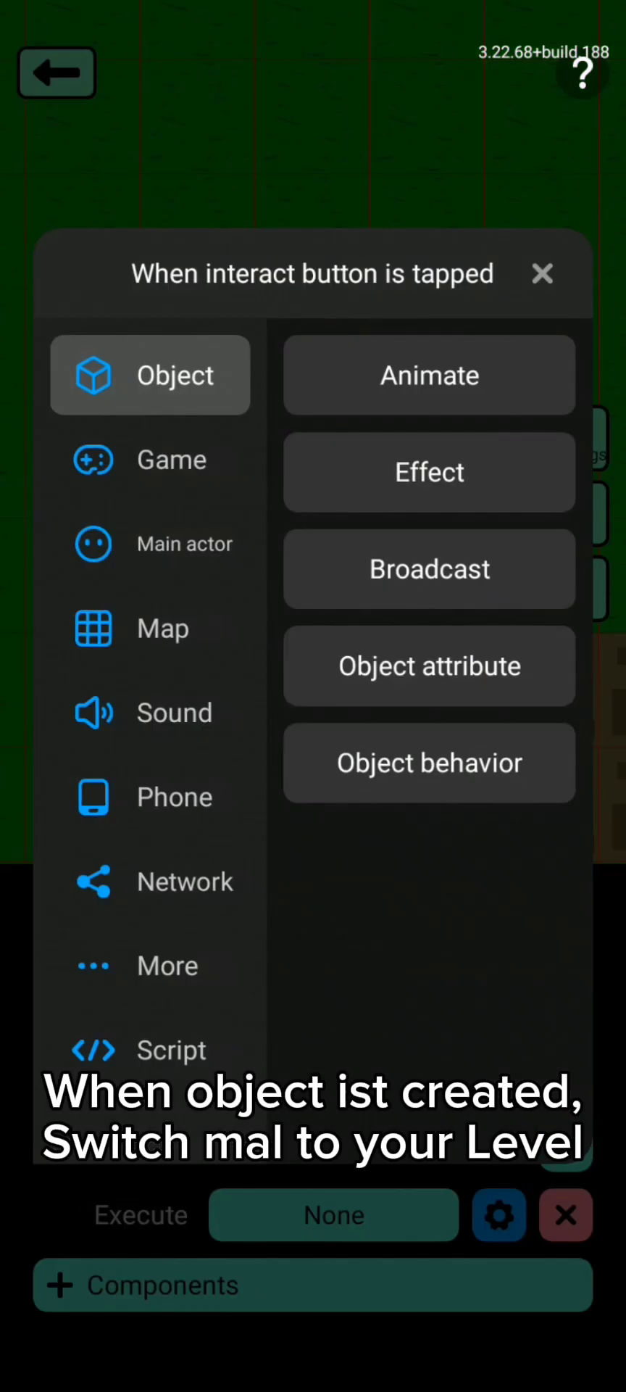
click(150, 628)
click(430, 434)
click(397, 360)
click(313, 378)
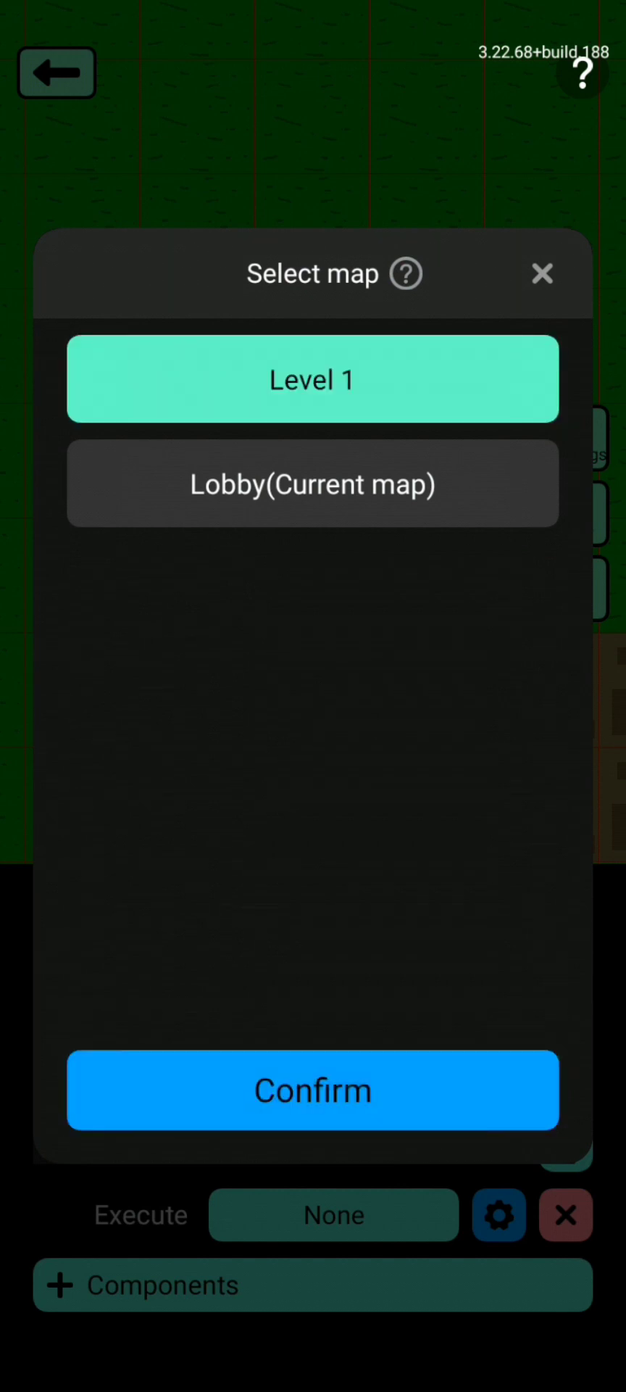
click(313, 1089)
click(398, 502)
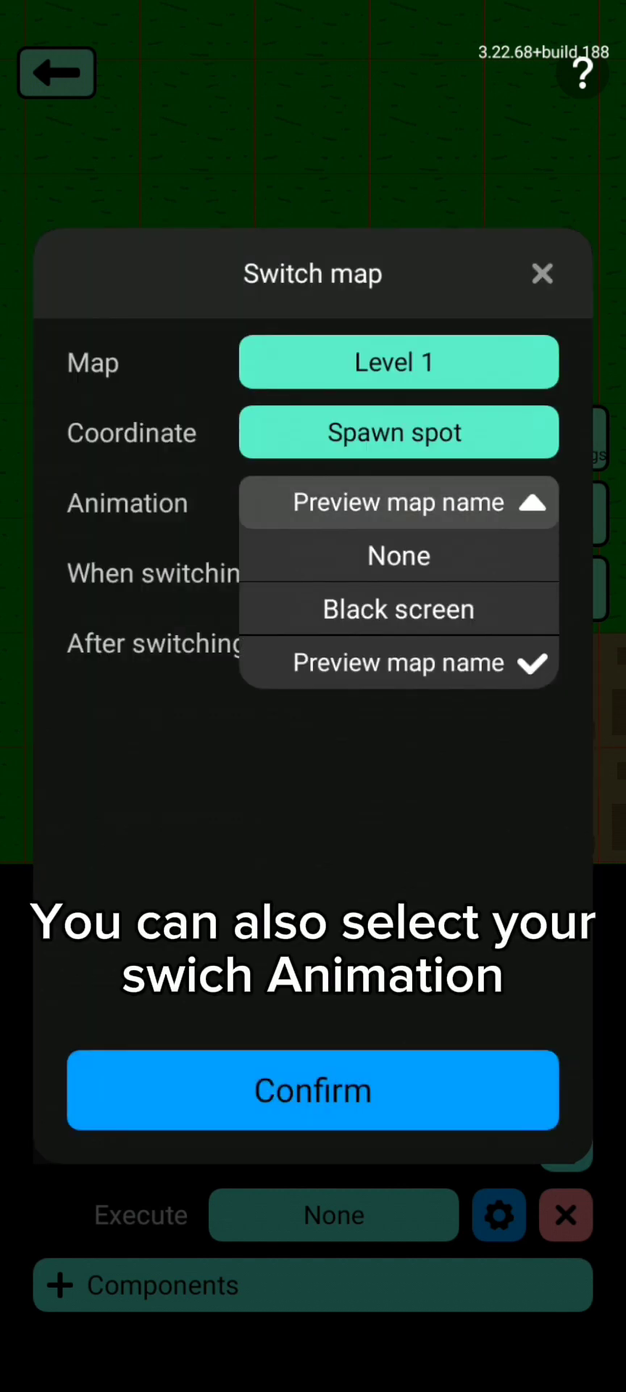
click(398, 609)
click(313, 1089)
click(345, 545)
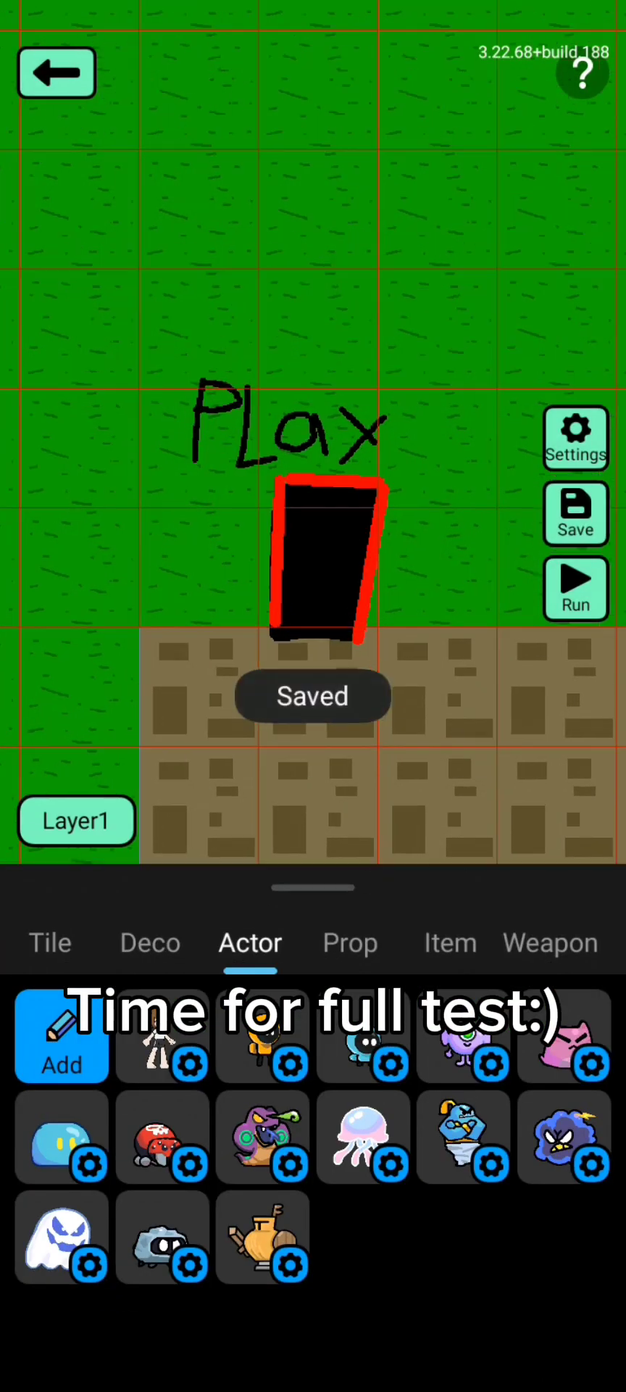